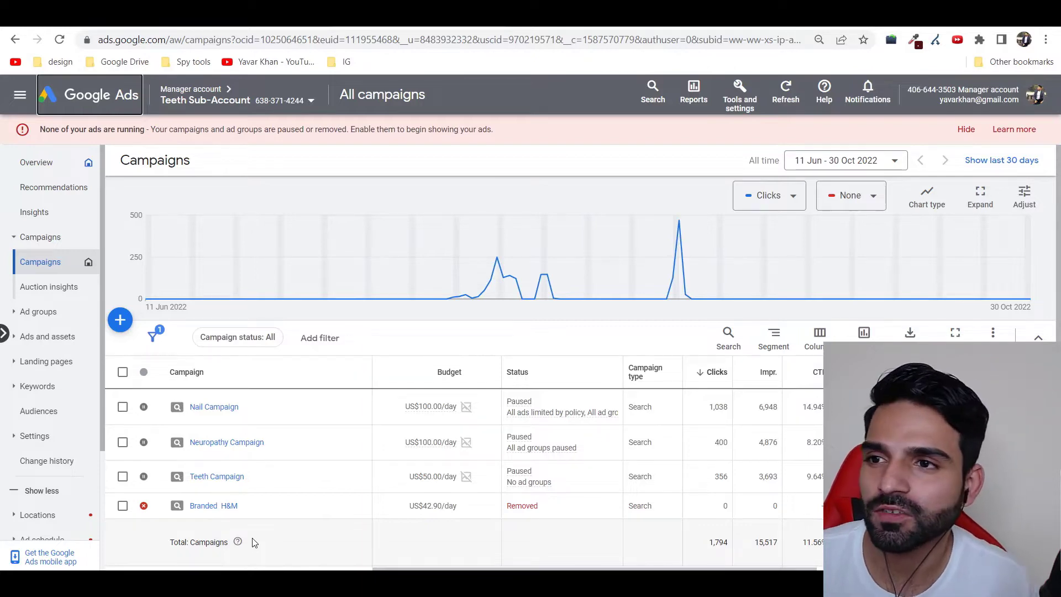
Step: Switch to Thrive Architect and scroll through the free training landing page
click(127, 17)
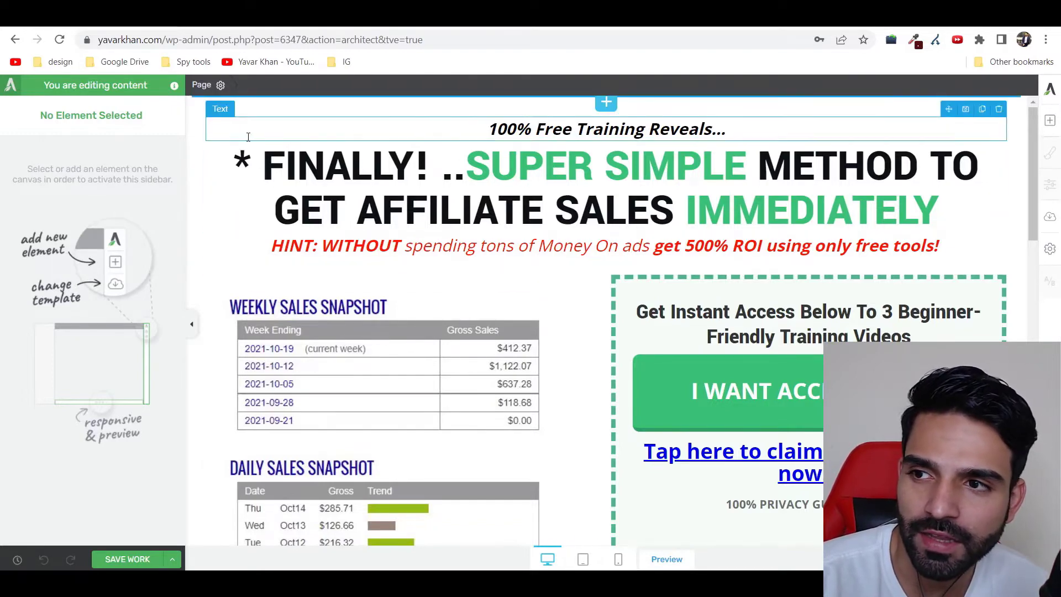
scroll(479, 149, down, 4)
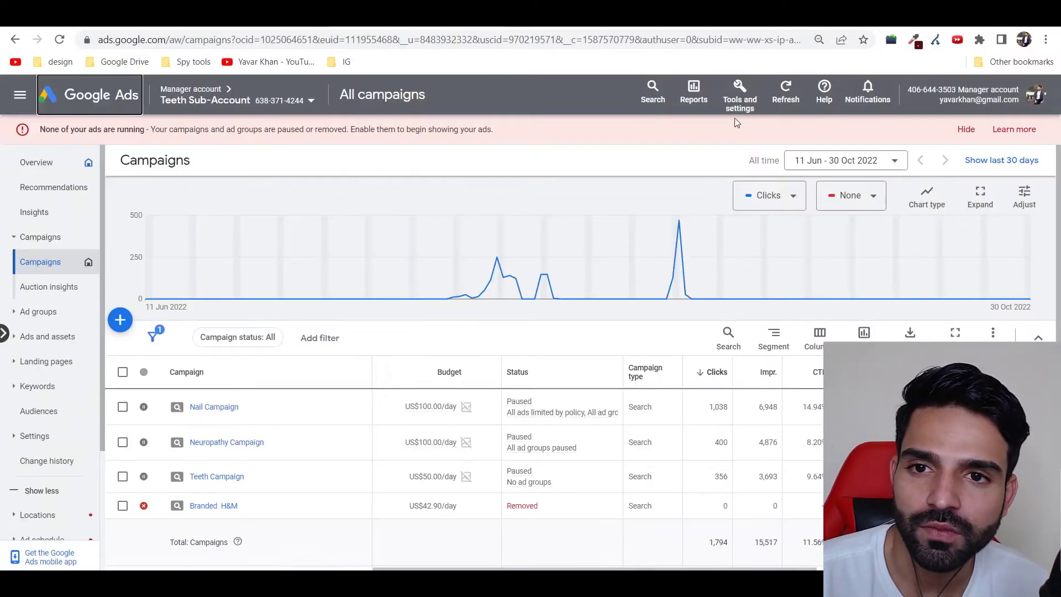
Step: Start a new Website conversion action from Conversions and scan the domain yavarkhan.com
click(739, 98)
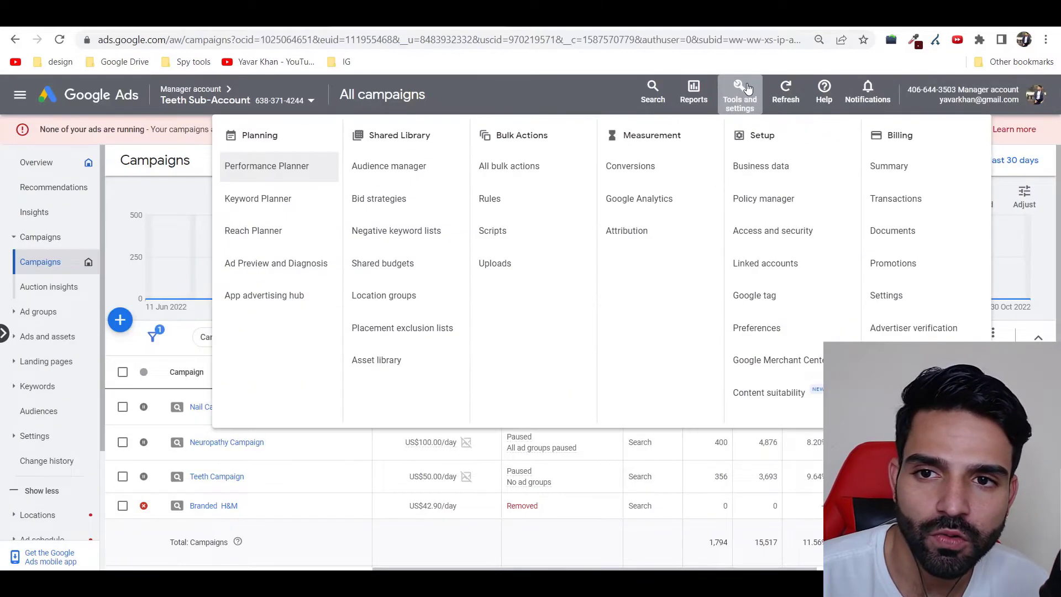
click(641, 166)
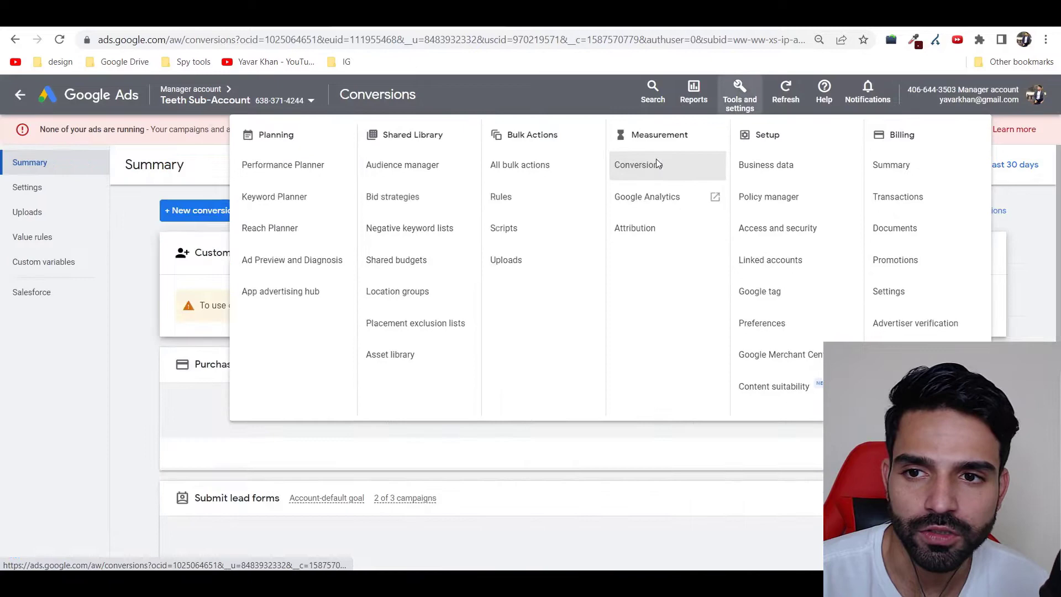
click(223, 210)
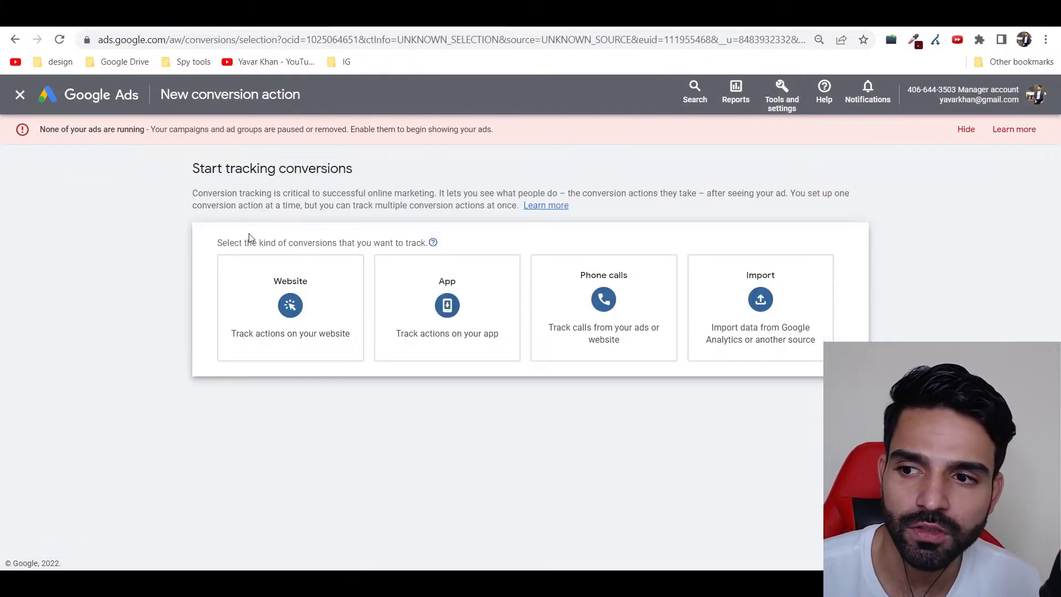
click(280, 315)
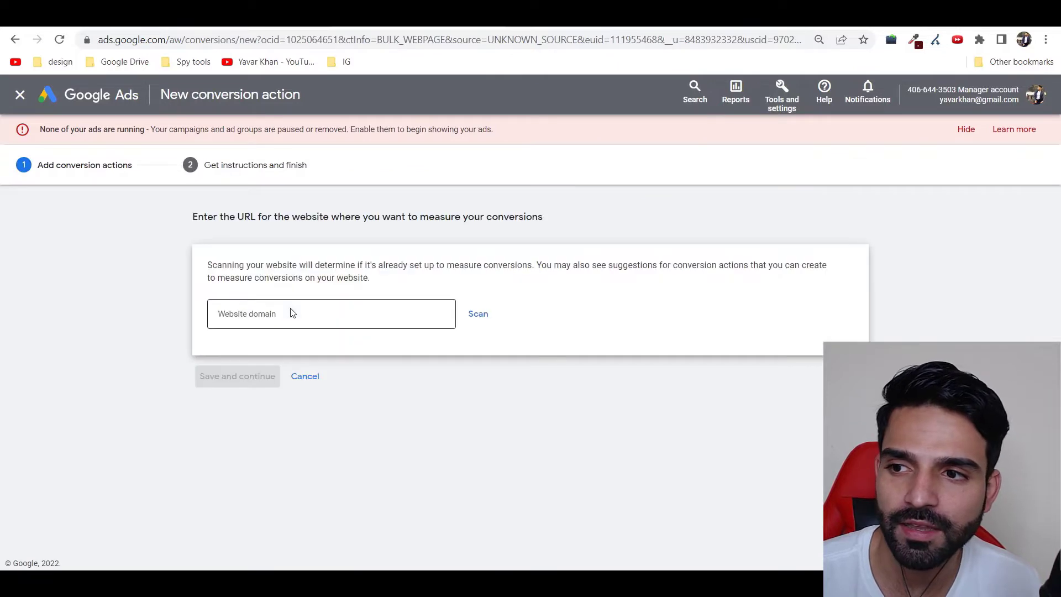
click(299, 311)
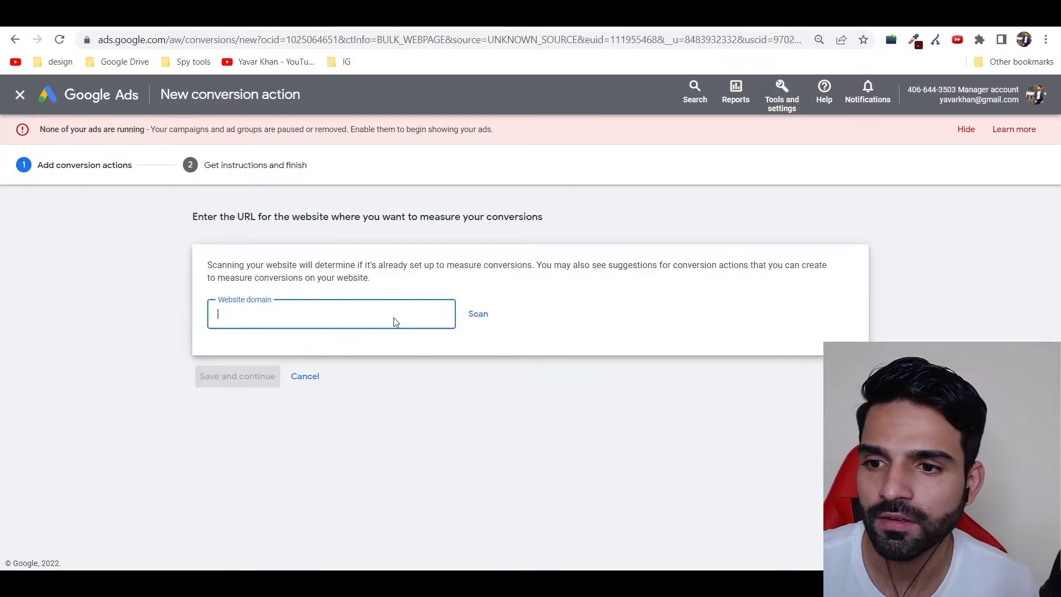
text(yavar)
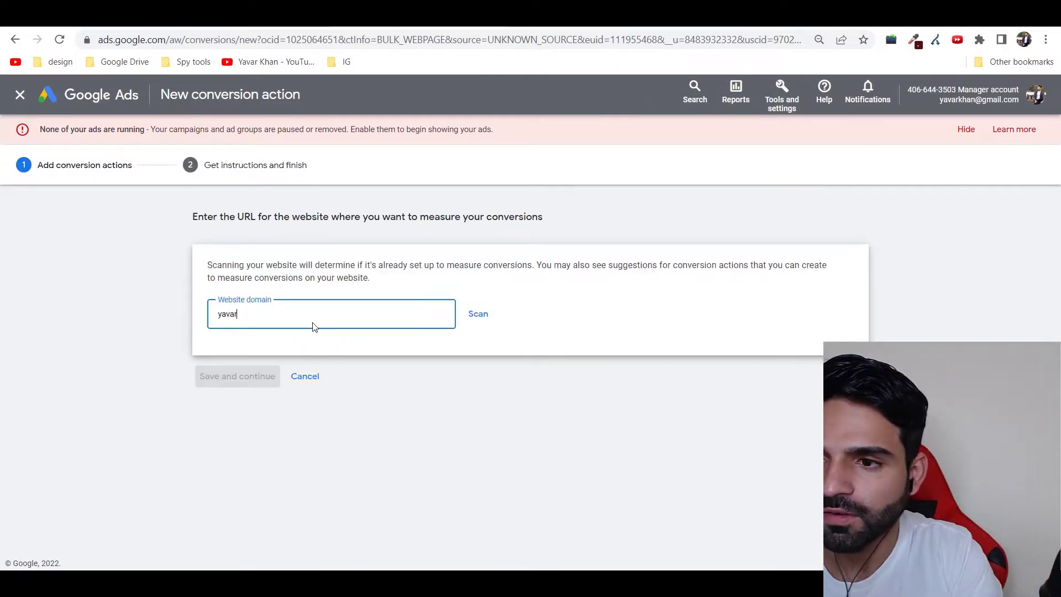
text(khan.com)
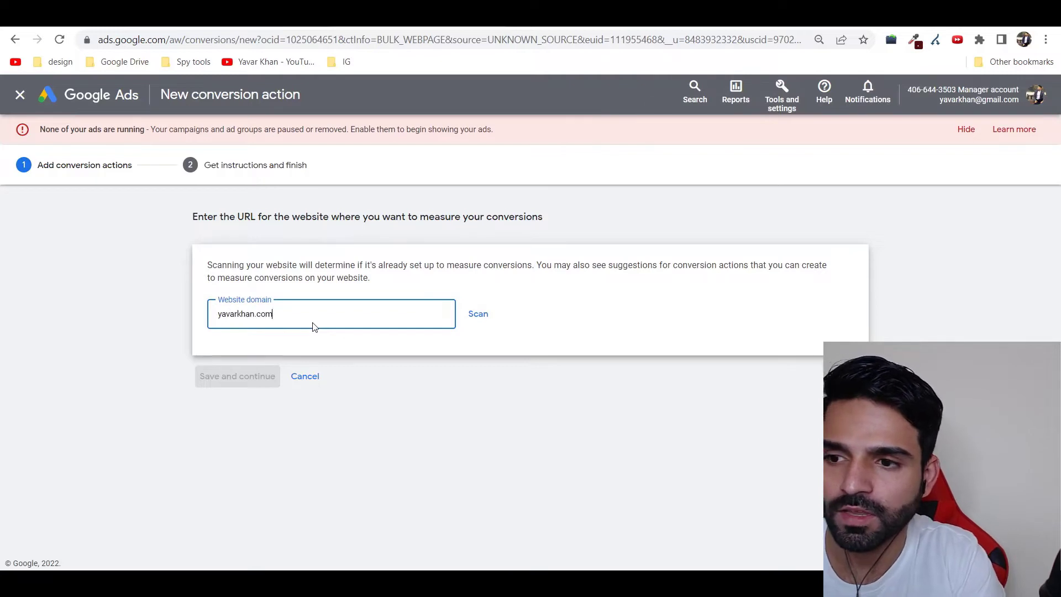
key(Return)
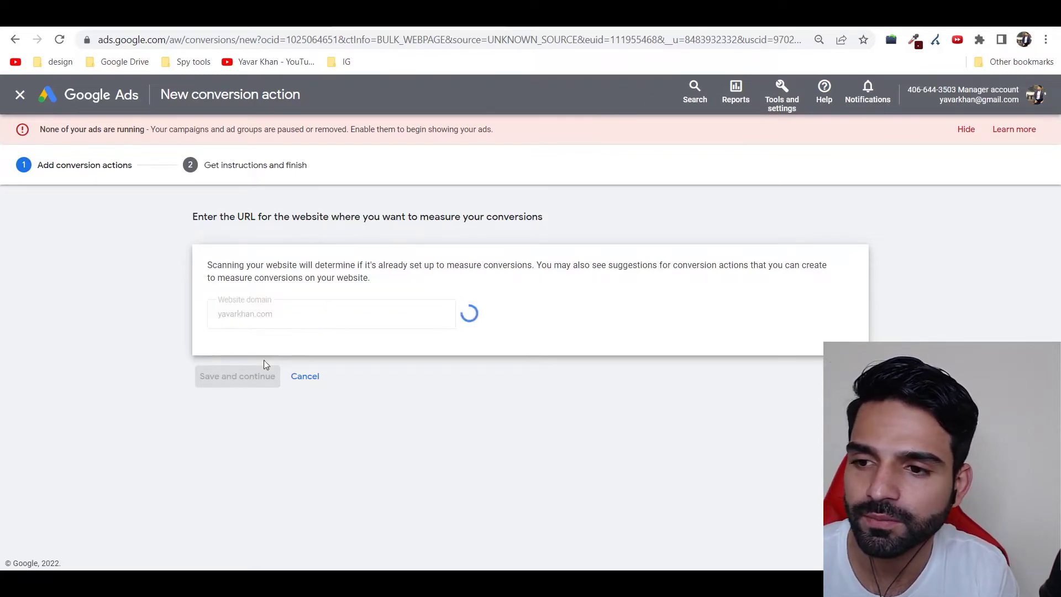
scroll(288, 392, down, 8)
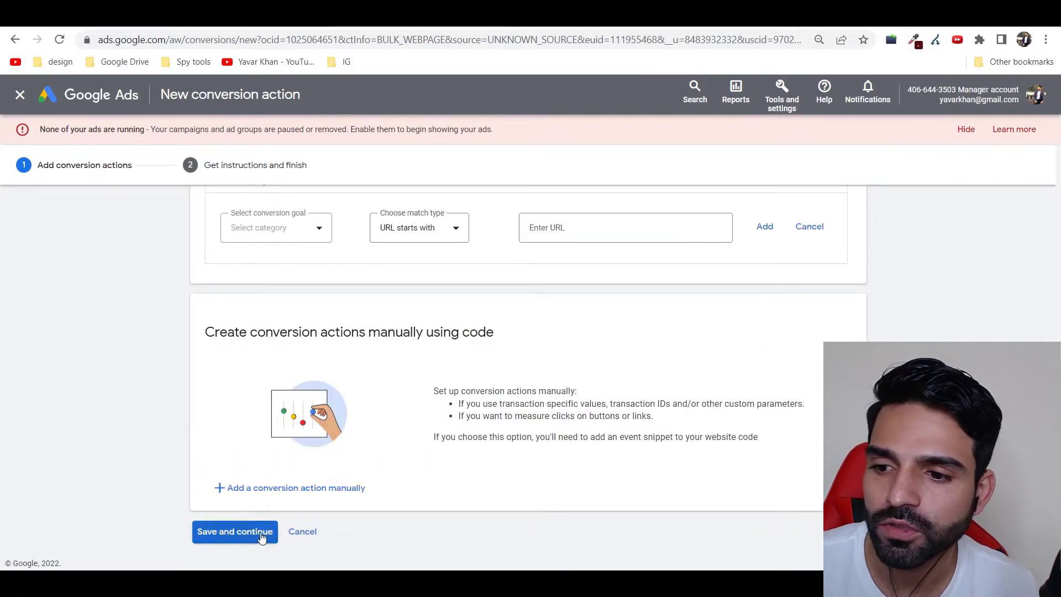
Step: Add a conversion action manually and pick Submit lead form as its goal category
click(287, 493)
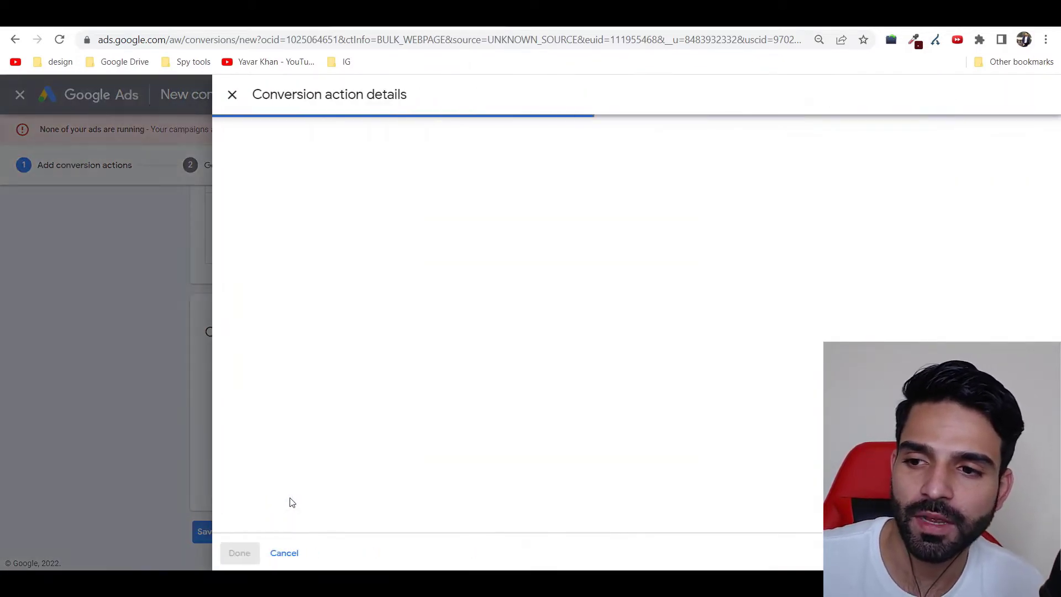
click(532, 270)
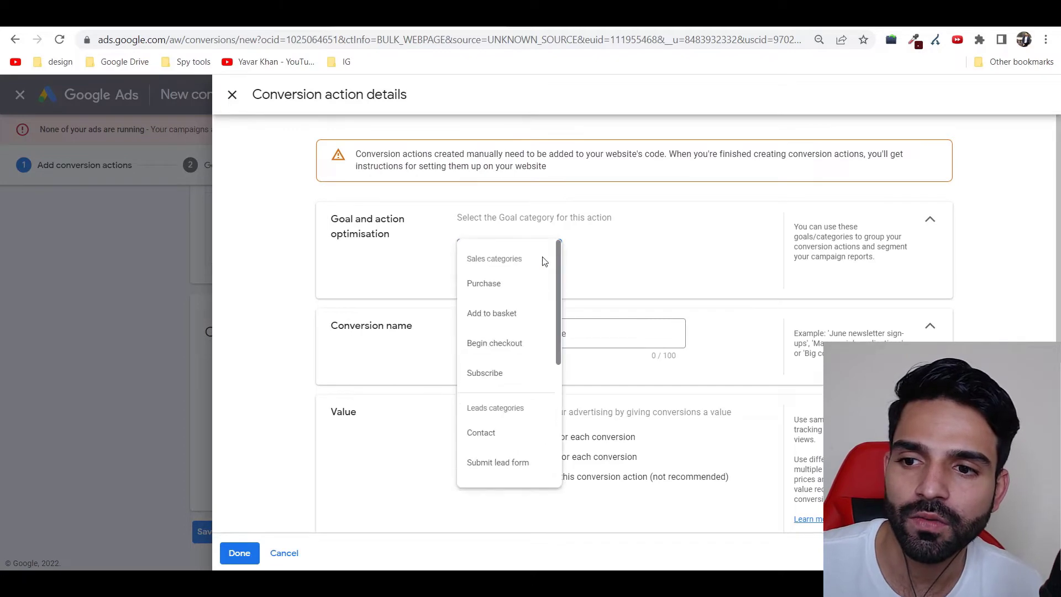
scroll(532, 342, down, 3)
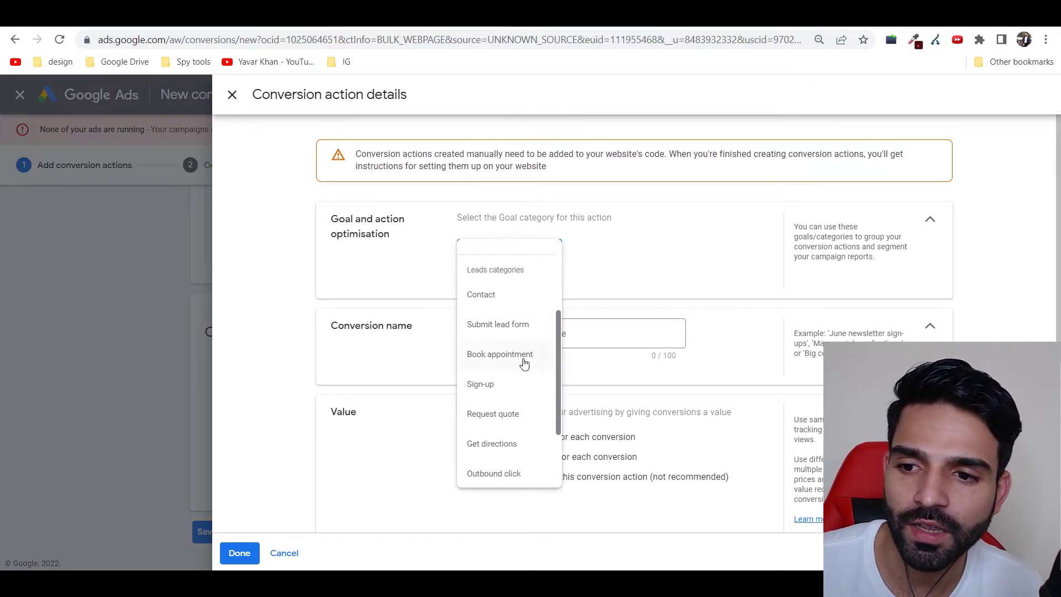
drag(500, 392, 516, 329)
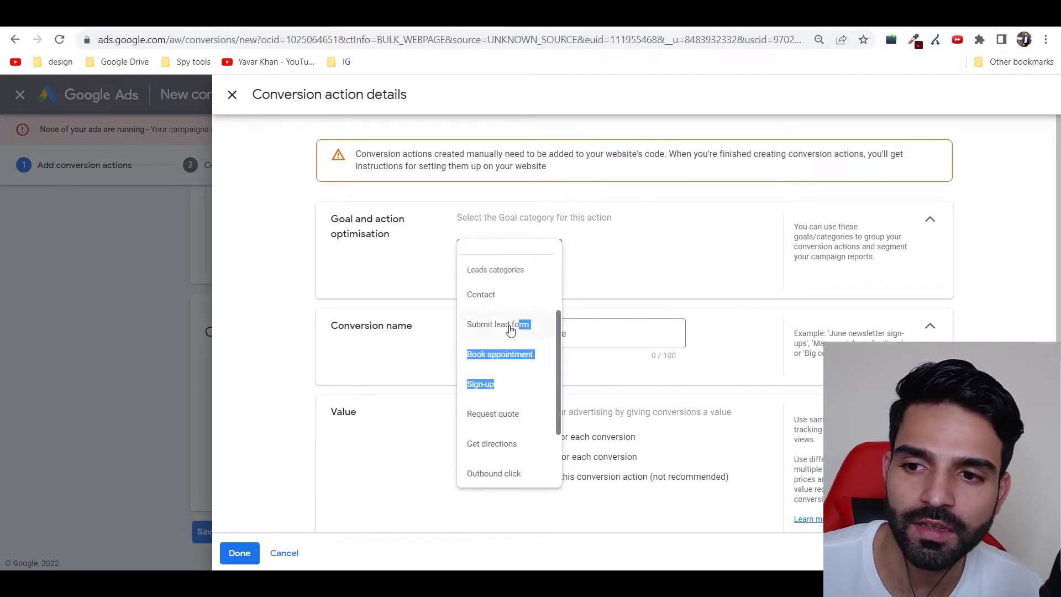
click(509, 325)
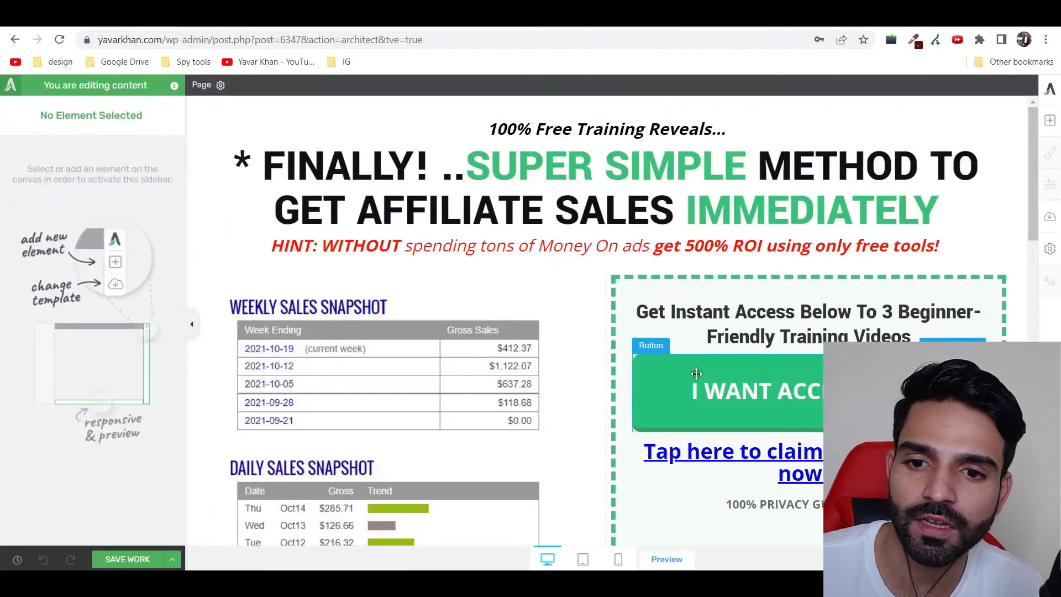
click(651, 312)
click(705, 391)
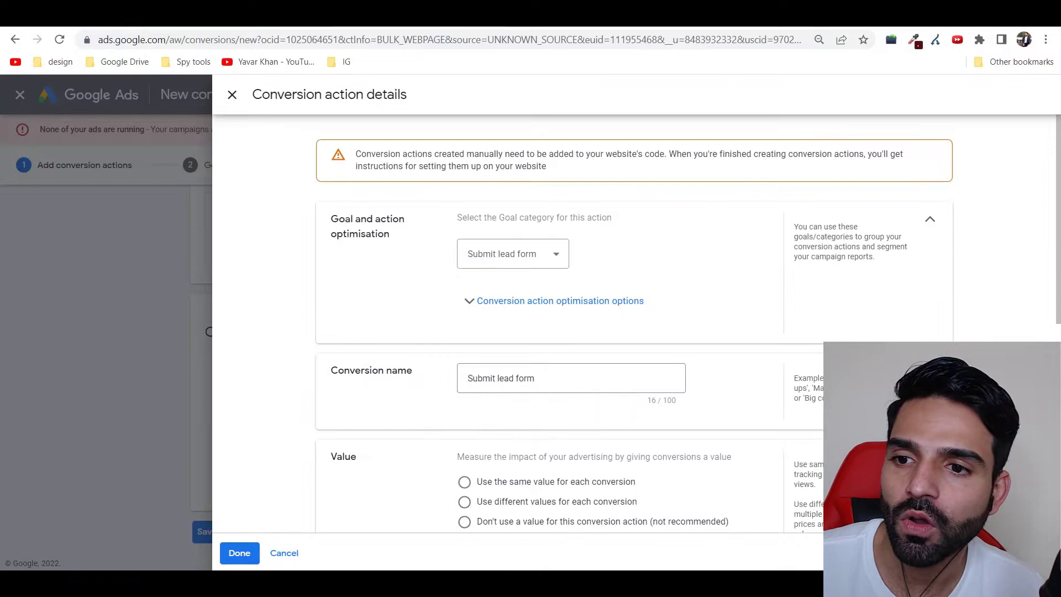
Step: Name the conversion 'Submit lead form- Free Training' and use the same value for every conversion
click(555, 375)
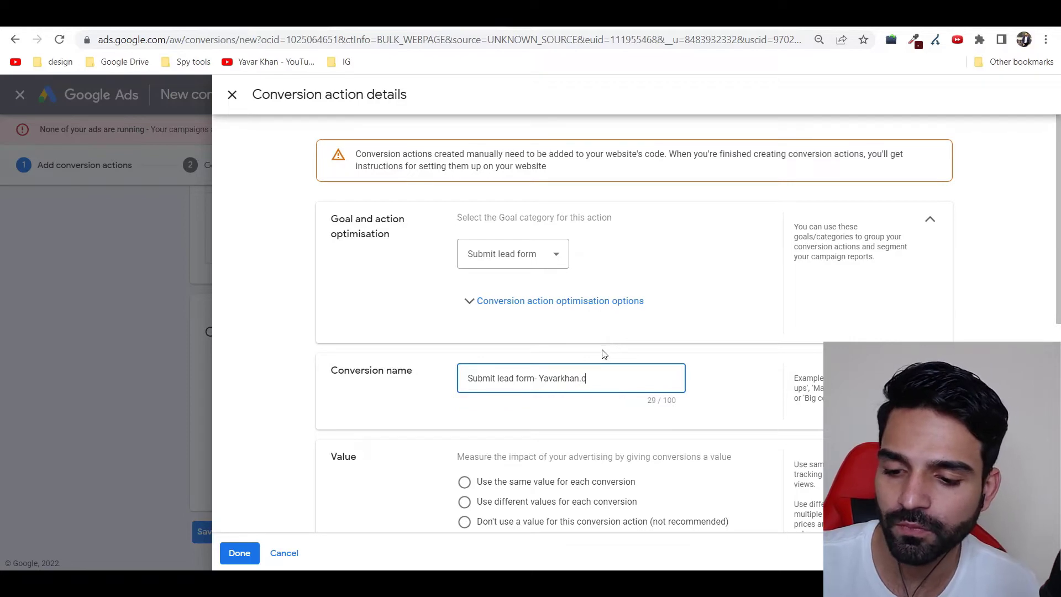
scroll(606, 351, down, 3)
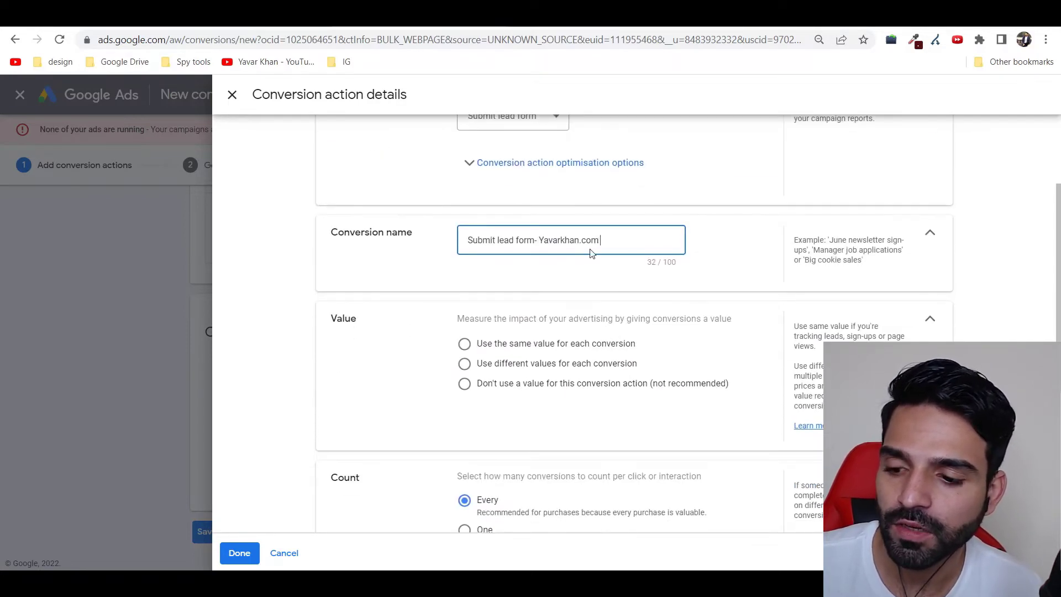
text(Free Tra)
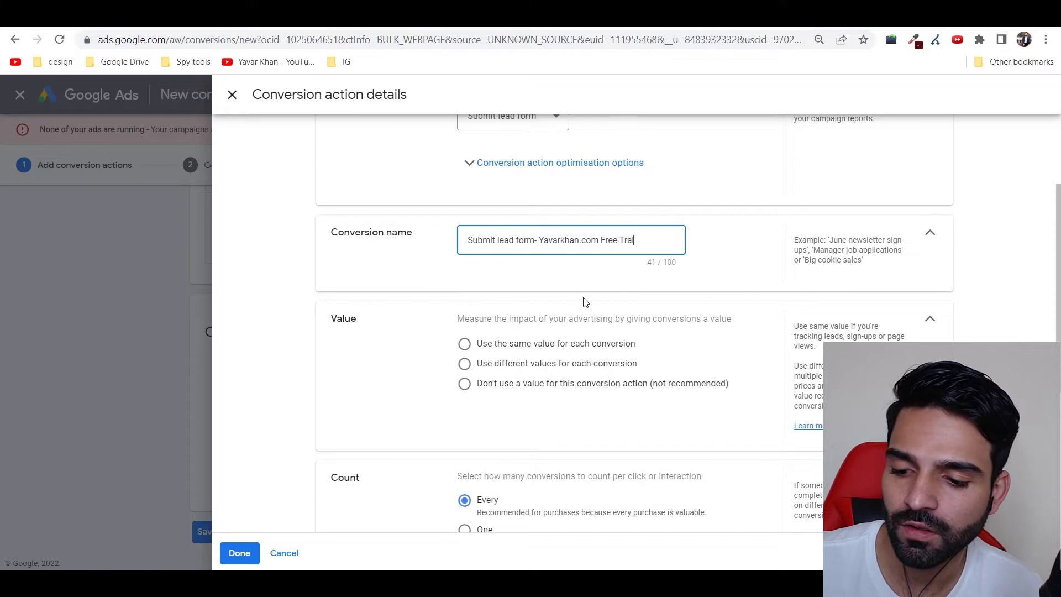
text(ining)
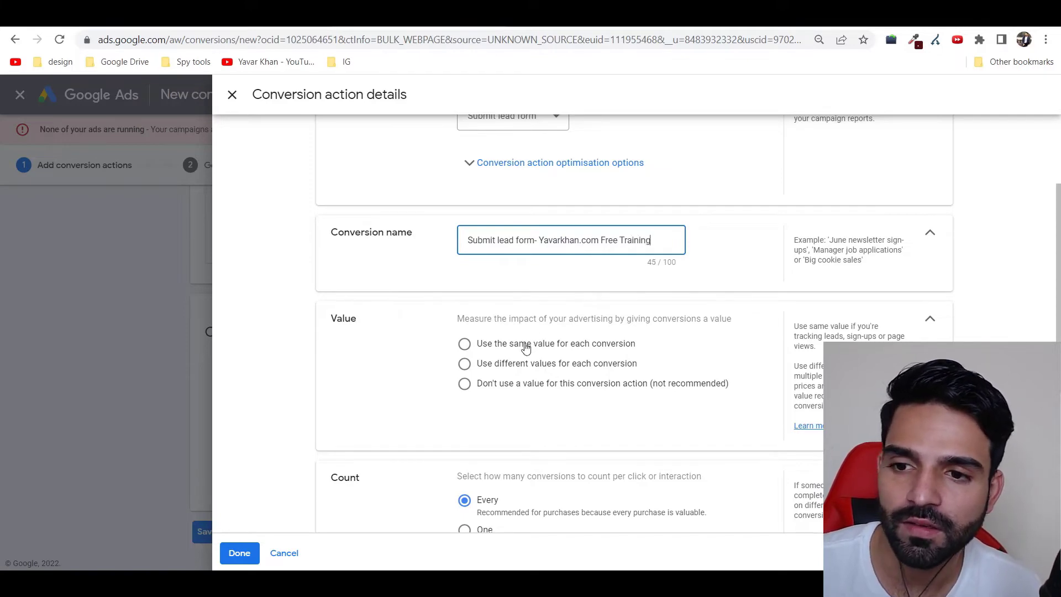
click(526, 349)
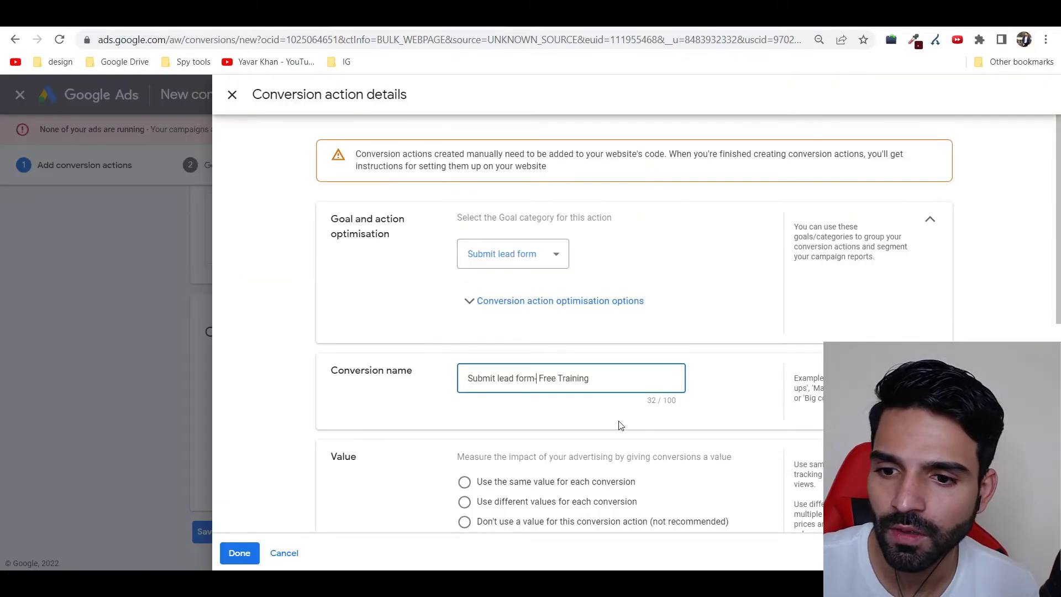
scroll(524, 396, down, 3)
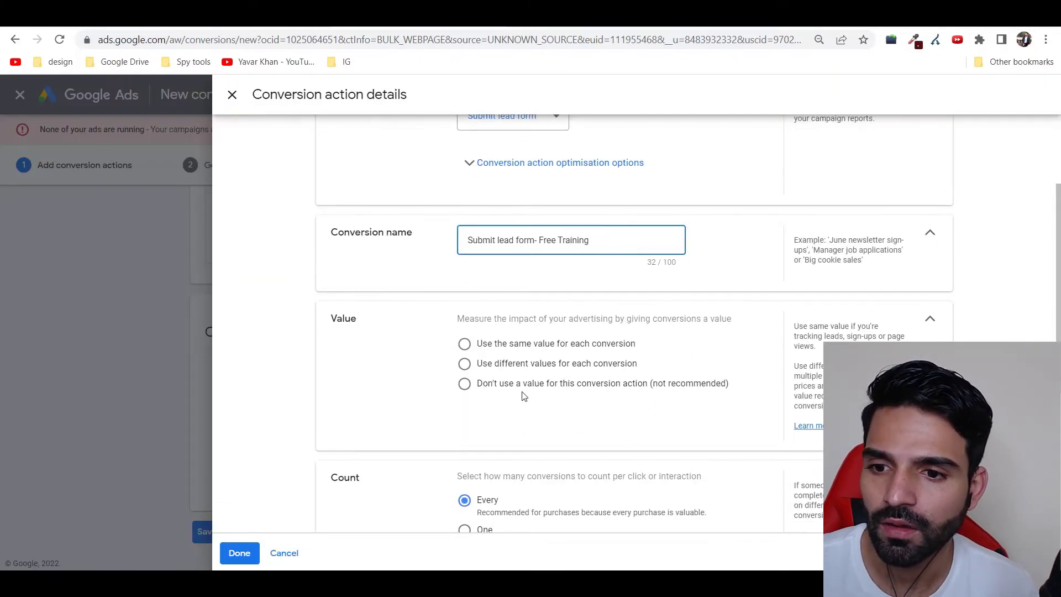
Step: Keep one fixed value of 1 US dollar per conversion, leaving Count at Every
click(558, 348)
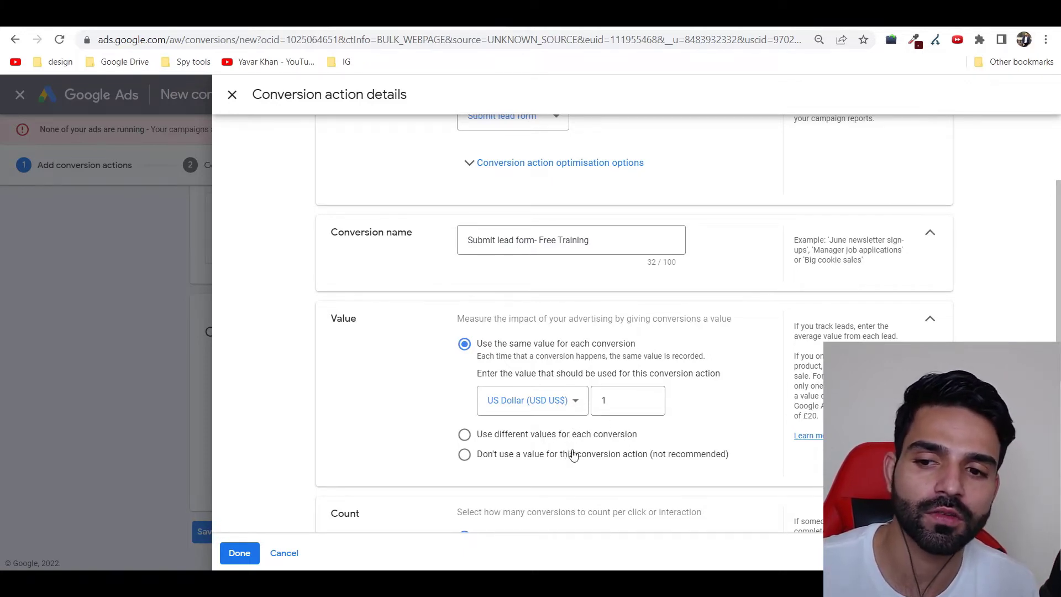
click(589, 435)
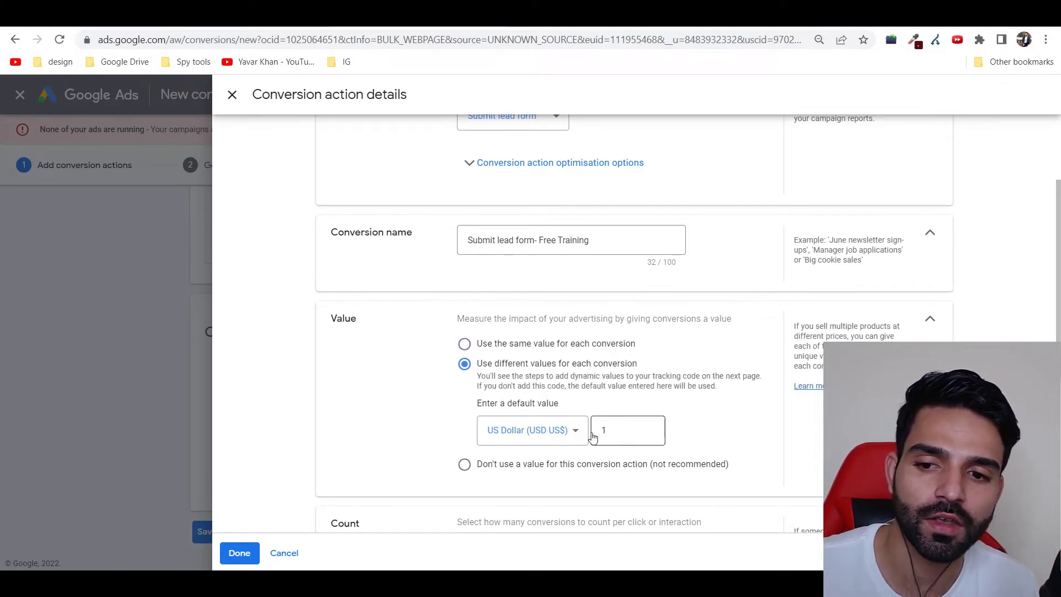
click(493, 351)
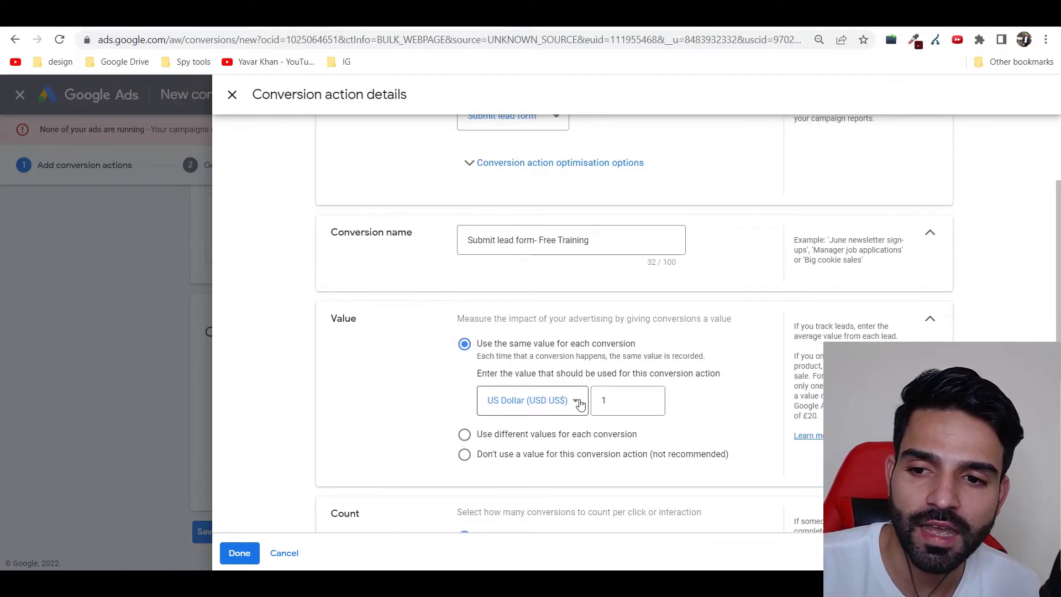
scroll(579, 404, down, 5)
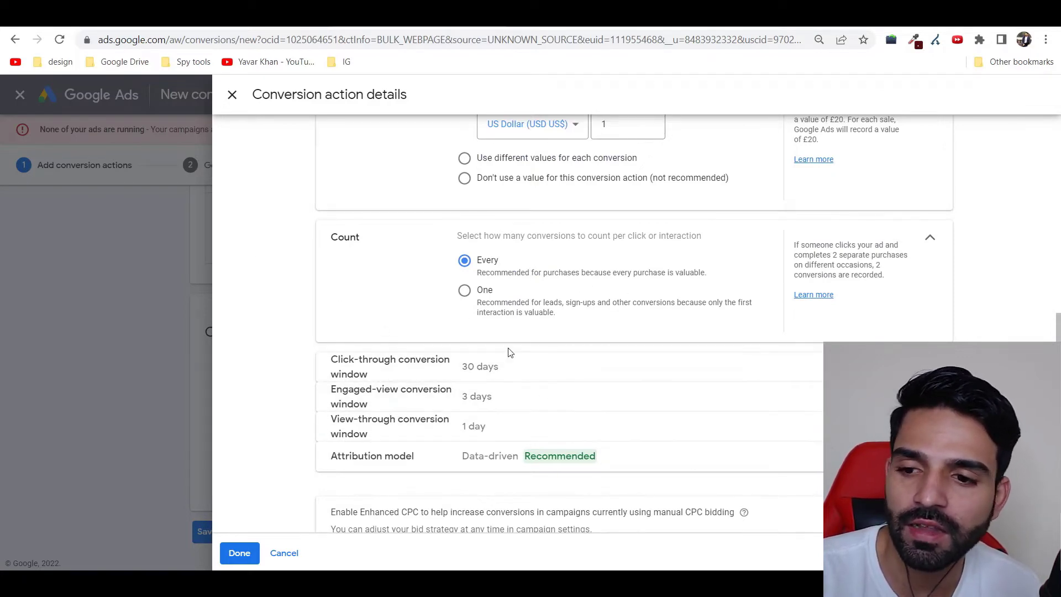
scroll(615, 377, down, 1)
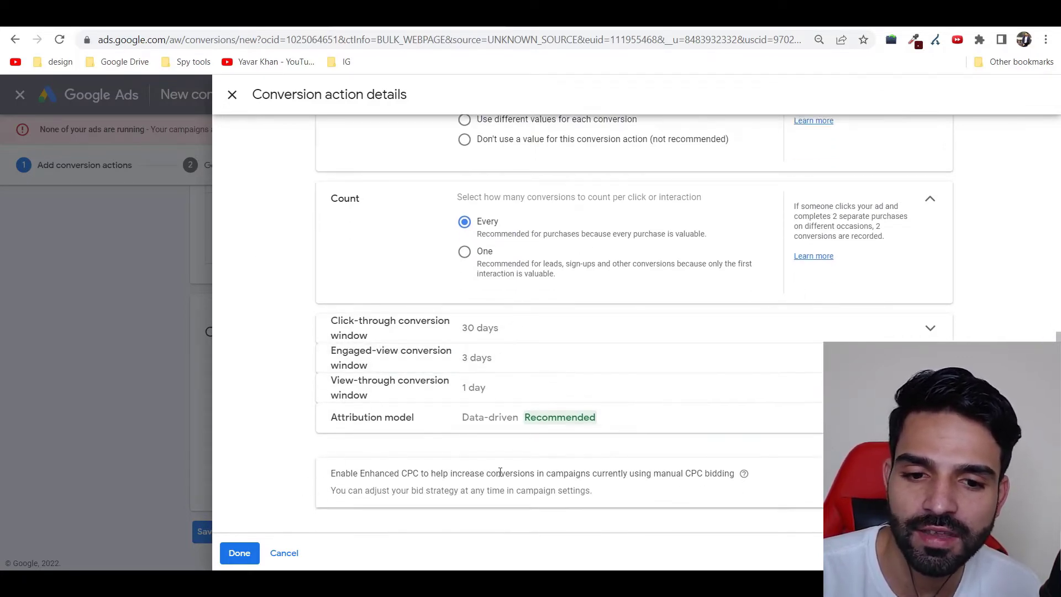
Step: Save the conversion action and find it listed as Unverified under Submit lead forms
click(239, 553)
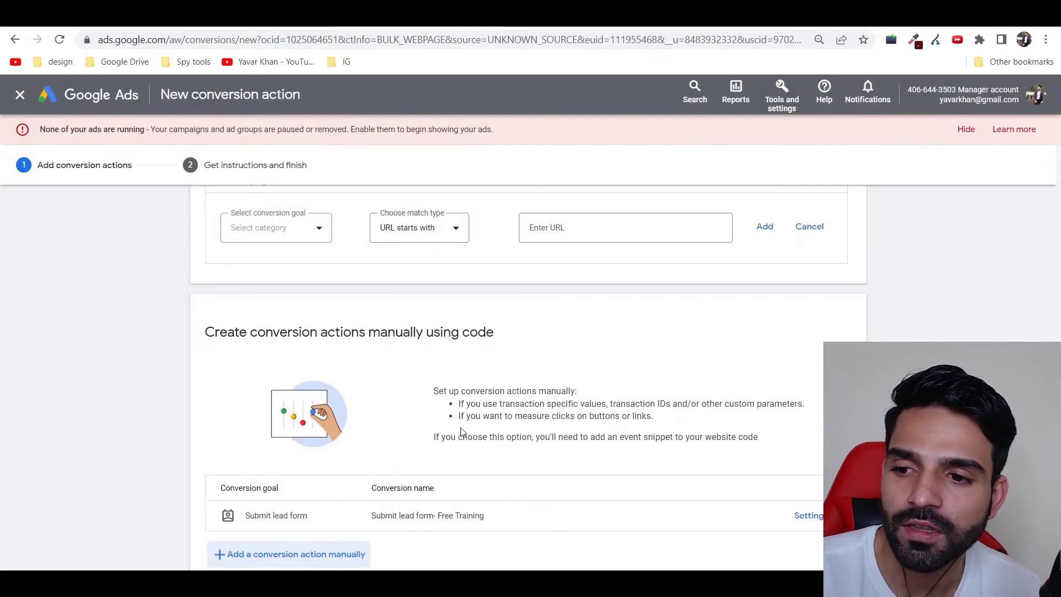
scroll(486, 418, down, 2)
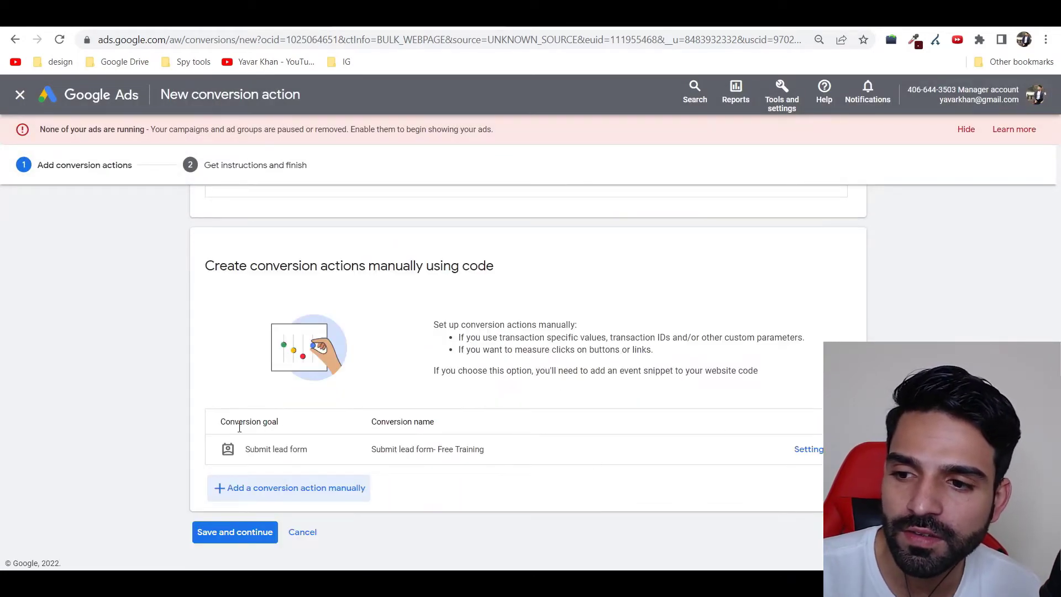
click(238, 538)
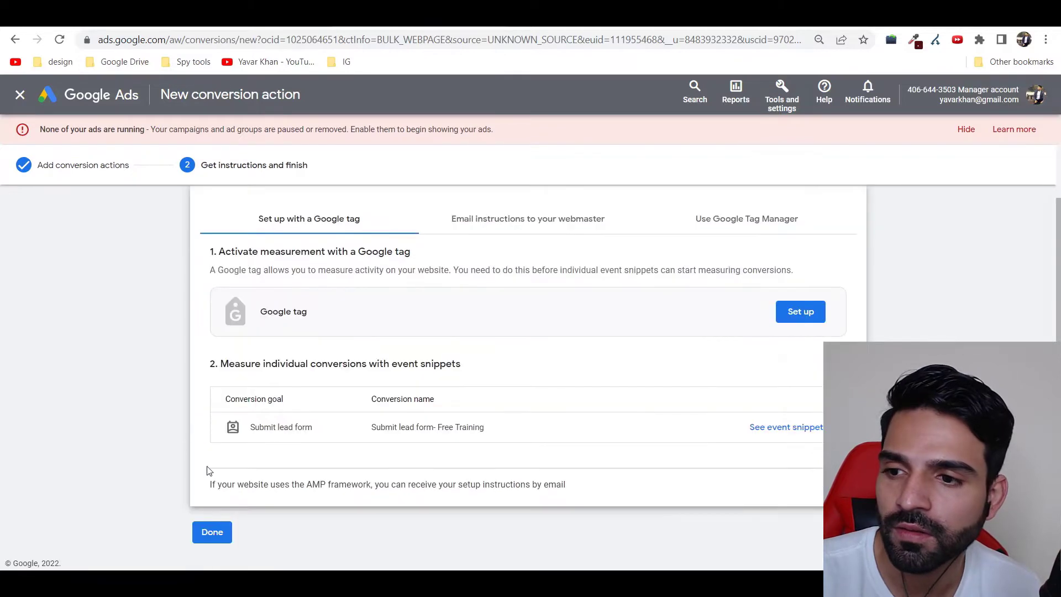
click(208, 537)
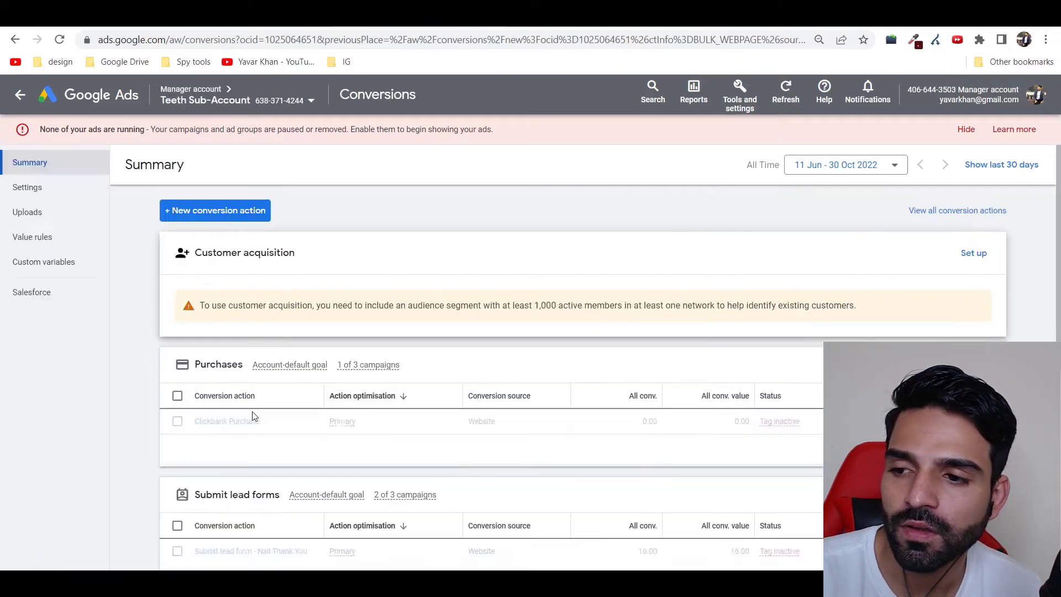
scroll(320, 310, down, 3)
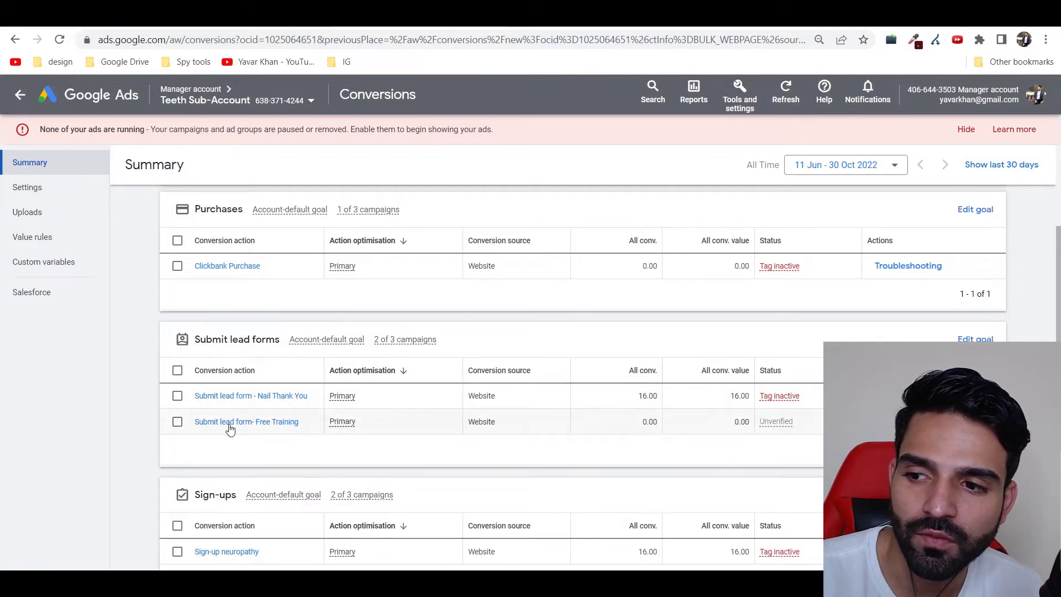
Step: Open the Free Training conversion's Tag setup and choose Install the tag yourself
click(287, 423)
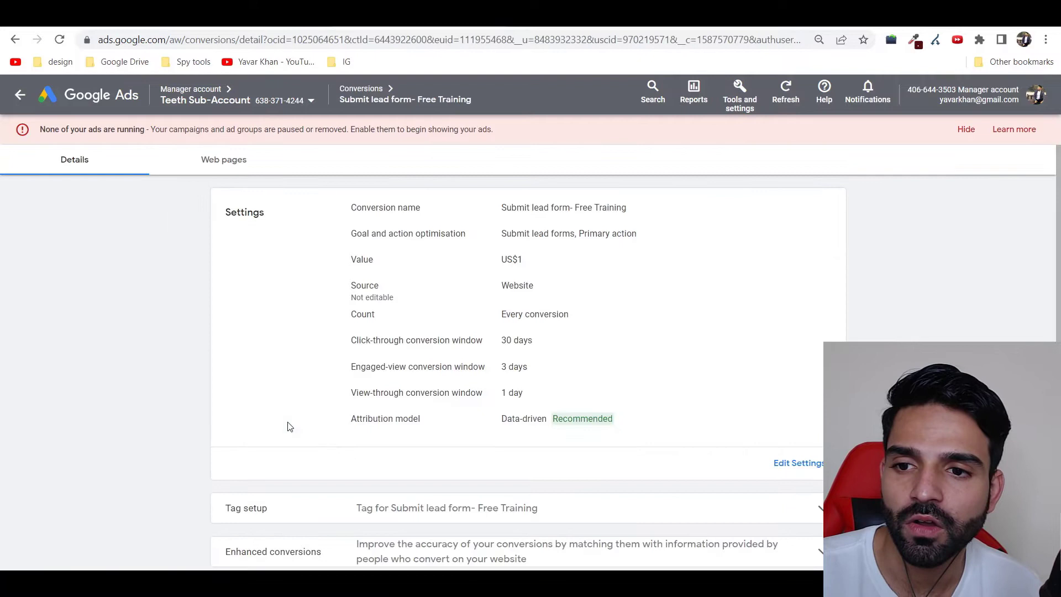
scroll(288, 426, down, 1)
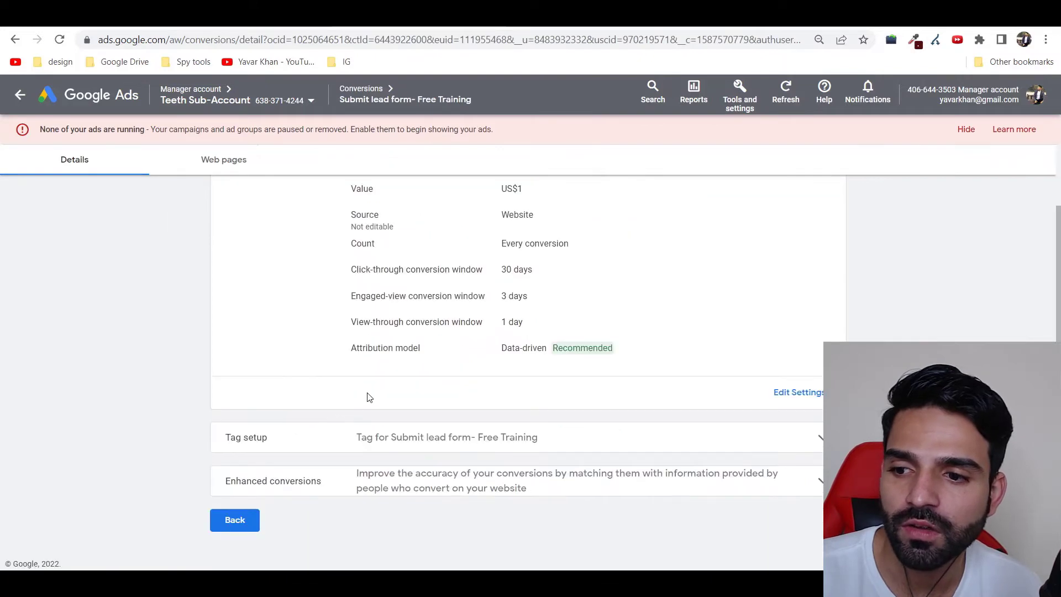
click(445, 436)
scroll(494, 453, down, 2)
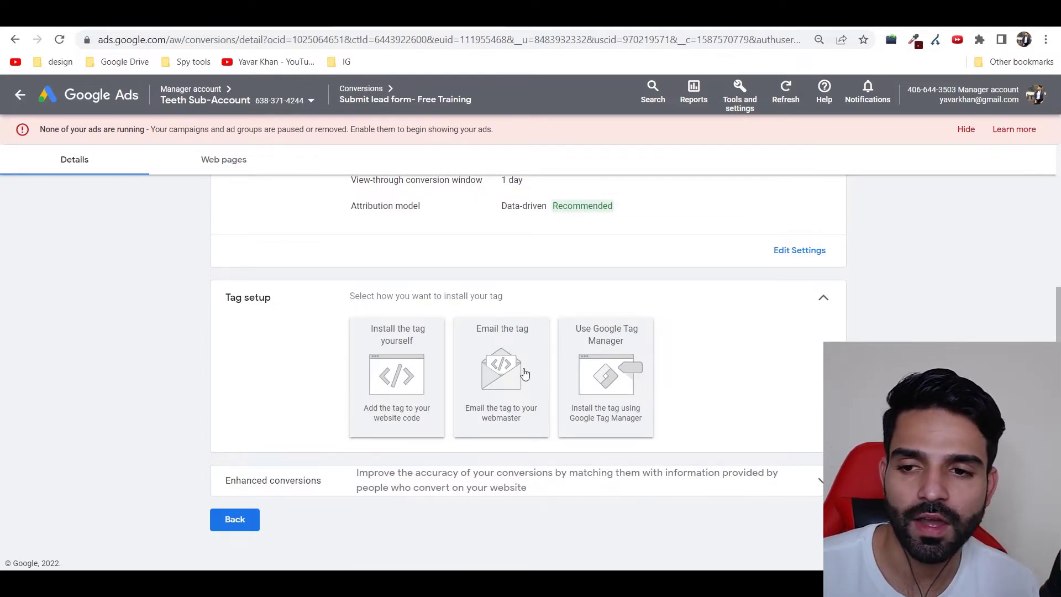
click(400, 374)
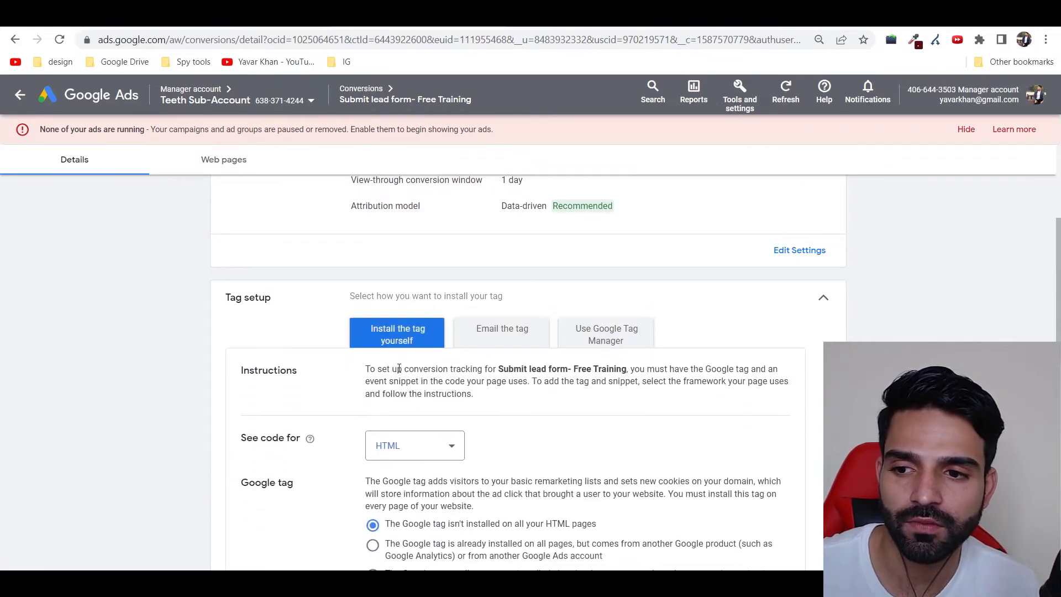
scroll(376, 351, down, 3)
Step: Select and copy the full Google tag code
scroll(397, 336, down, 3)
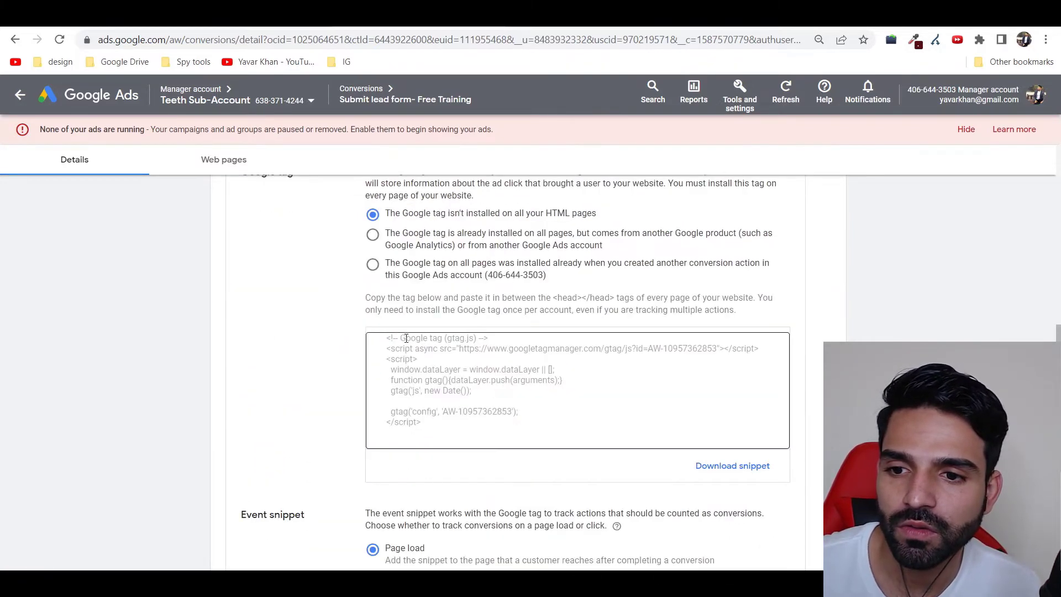
drag(535, 442, 380, 335)
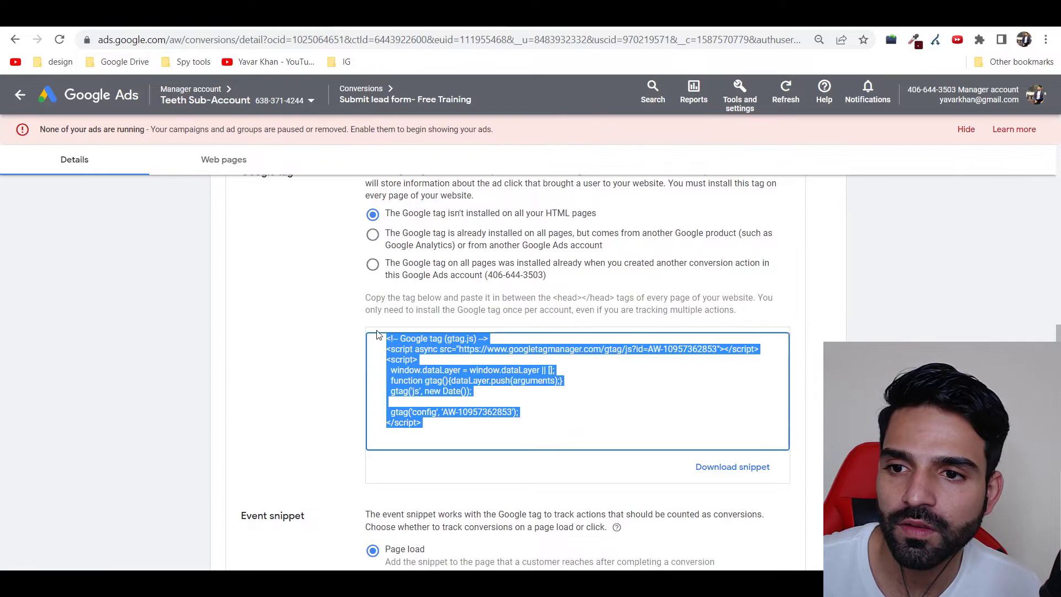
right_click(424, 359)
click(446, 379)
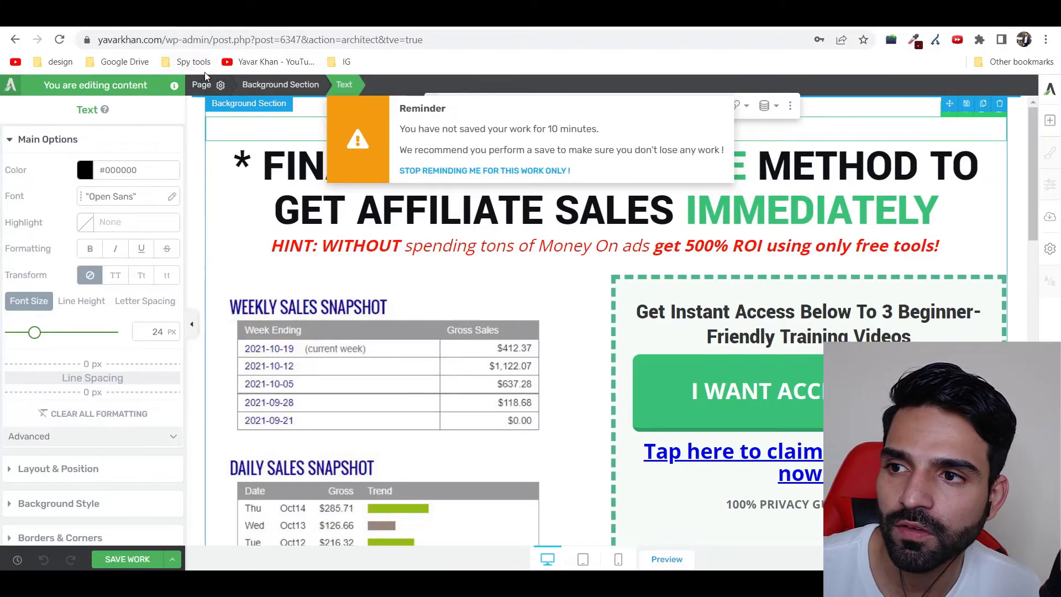
Step: Paste the Google tag into the thank-you page's Header scripts and clear stray footer text
click(203, 84)
click(101, 528)
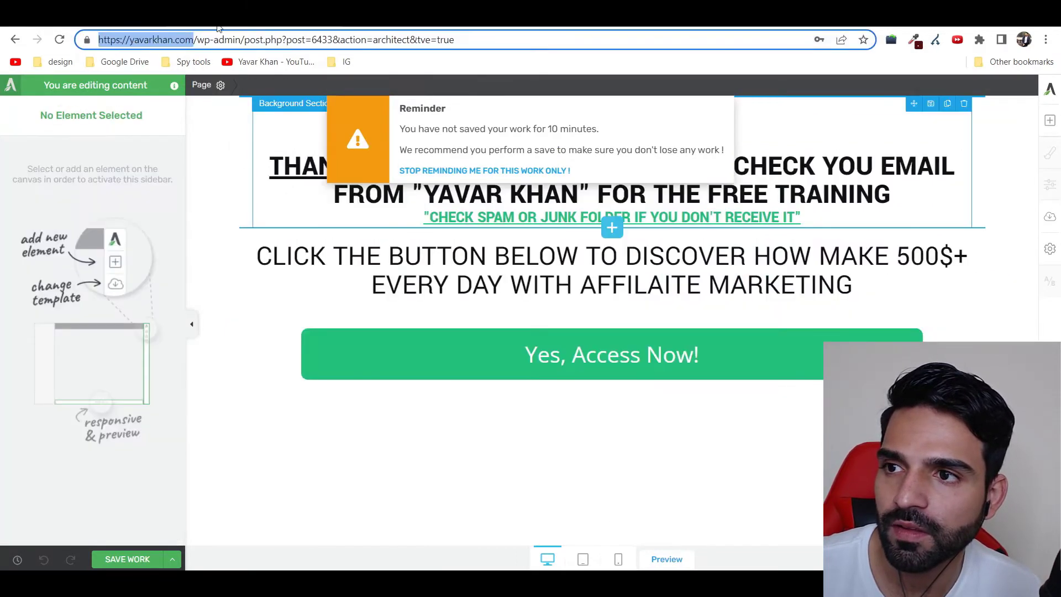
click(203, 84)
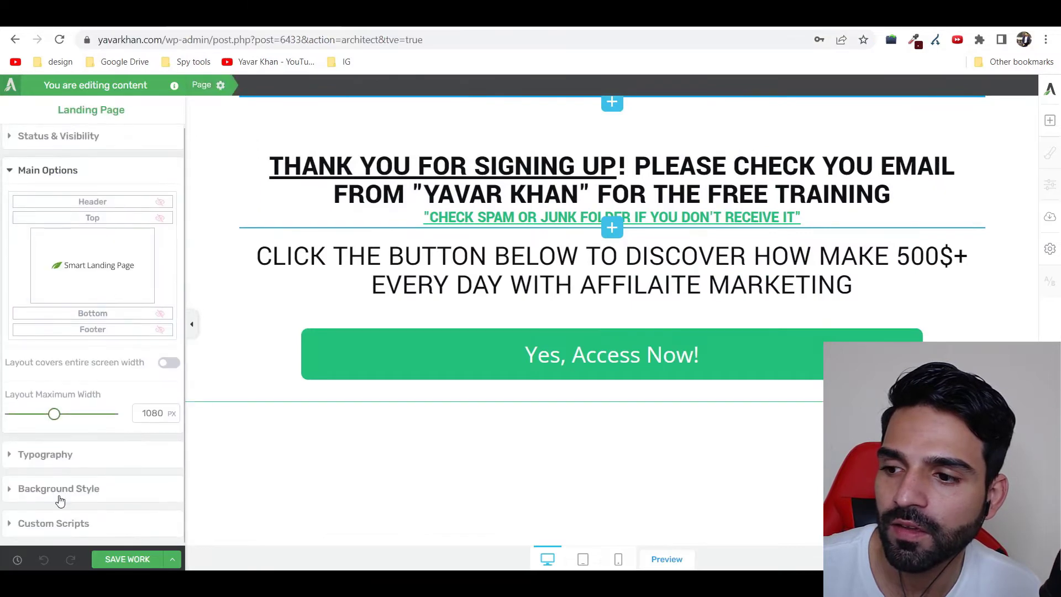
click(83, 526)
key(ctrl+v)
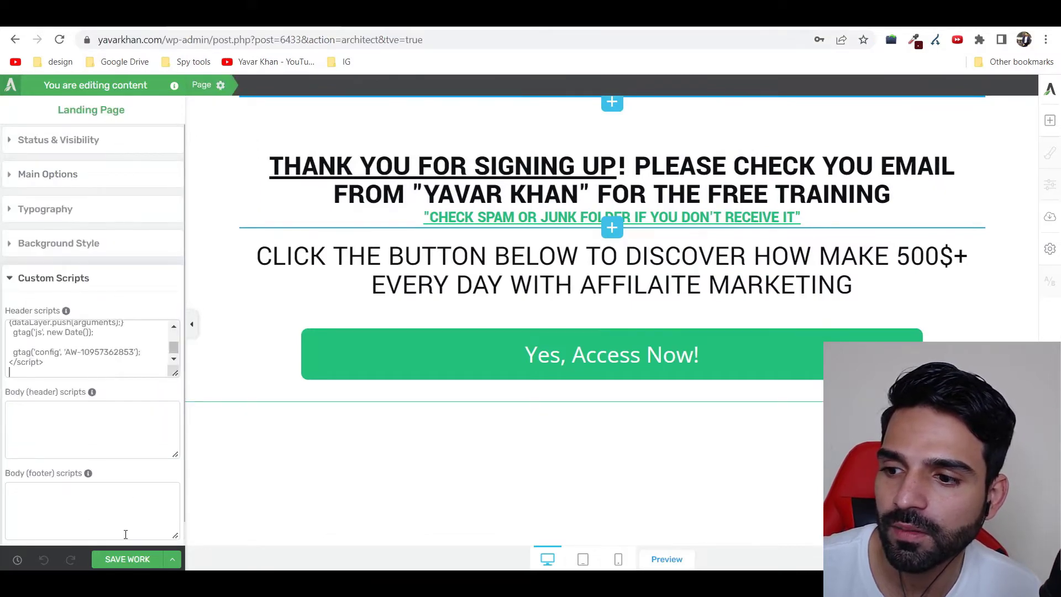
drag(118, 560, 91, 490)
key(BackSpace)
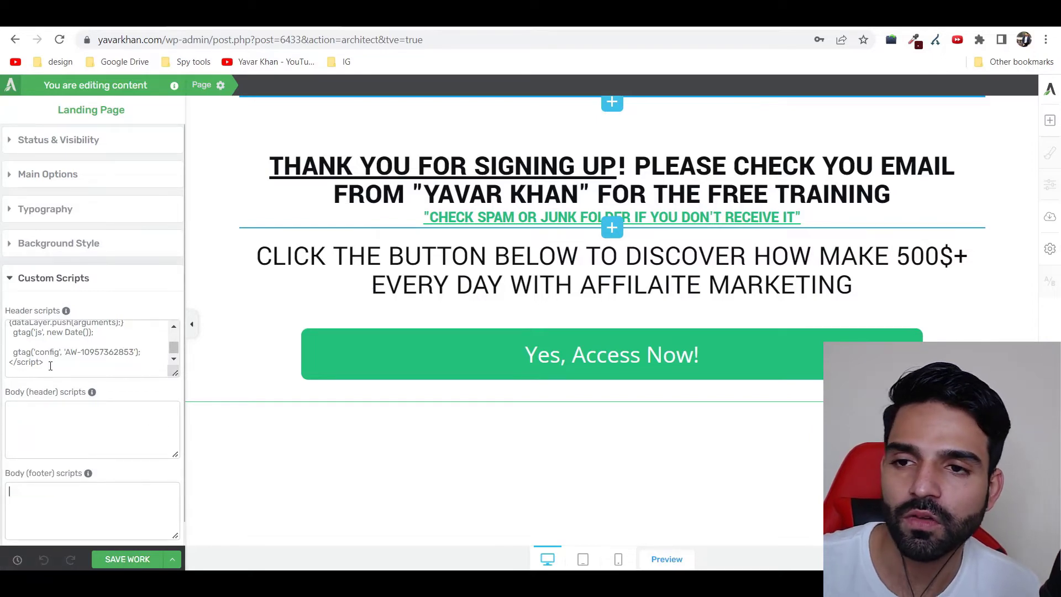
key(ctrl+Tab)
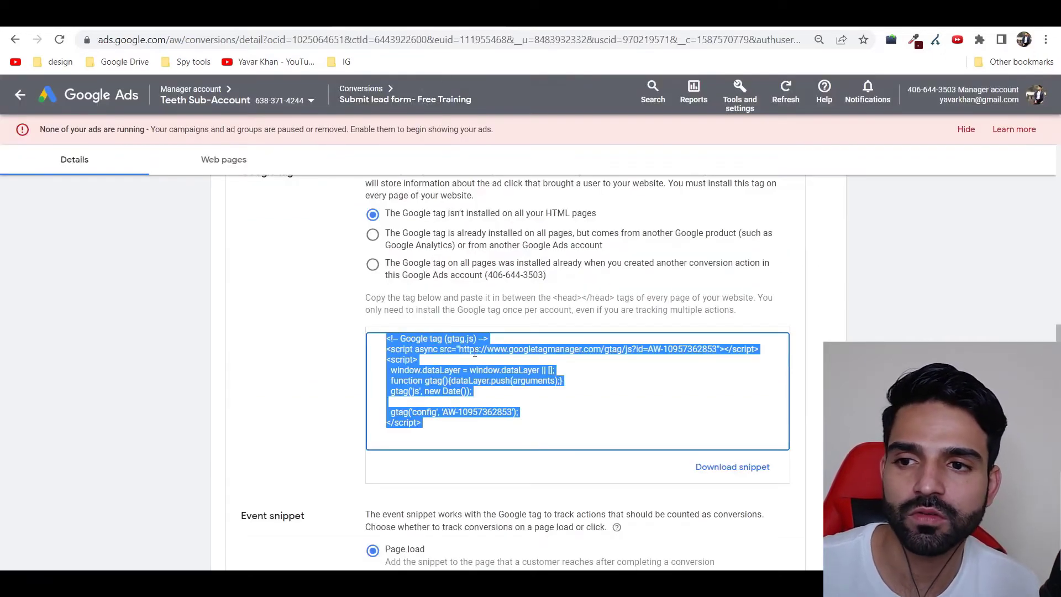
Step: With Page load selected, copy the code from the Event snippet box
scroll(483, 399, down, 5)
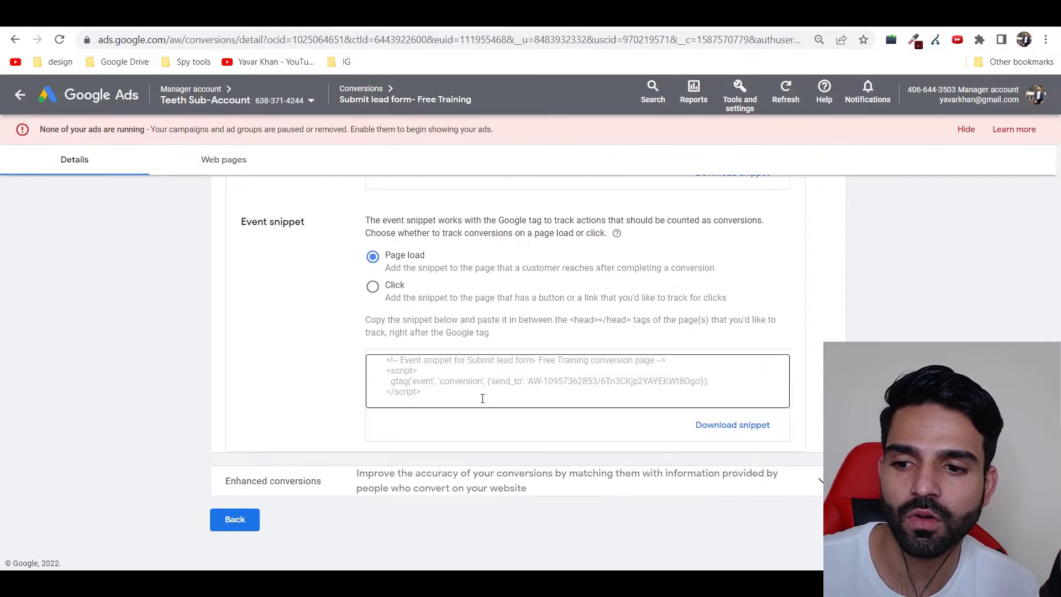
scroll(481, 402, up, 3)
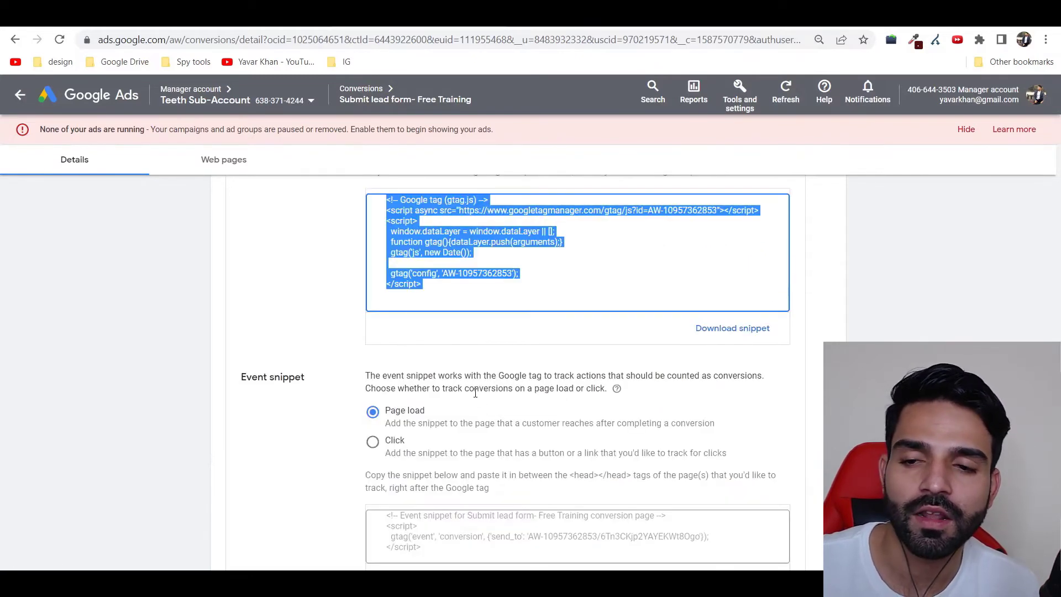
scroll(480, 376, up, 5)
scroll(443, 380, down, 8)
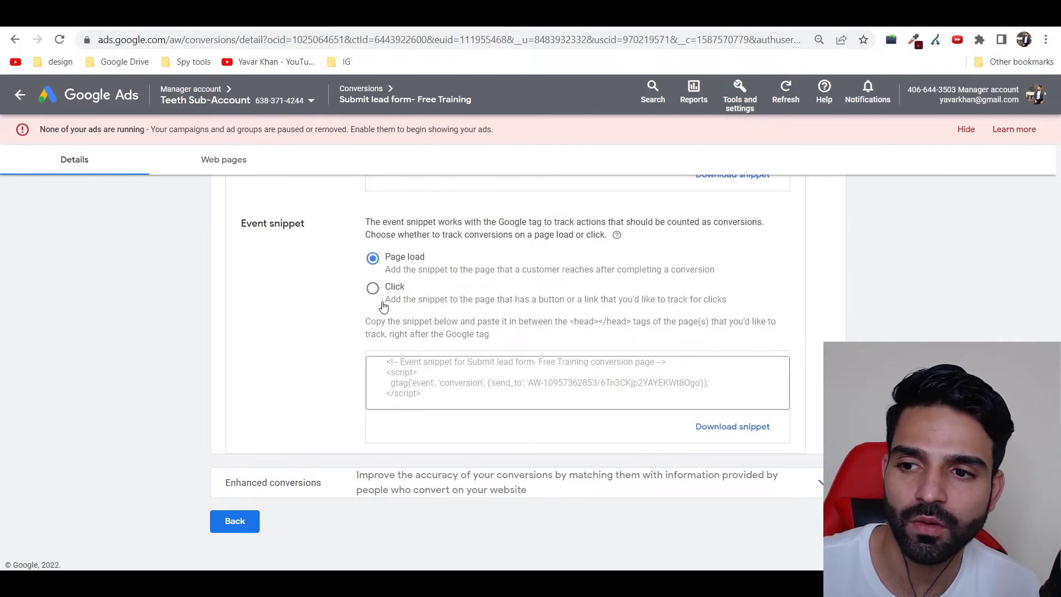
click(429, 388)
right_click(404, 369)
click(438, 376)
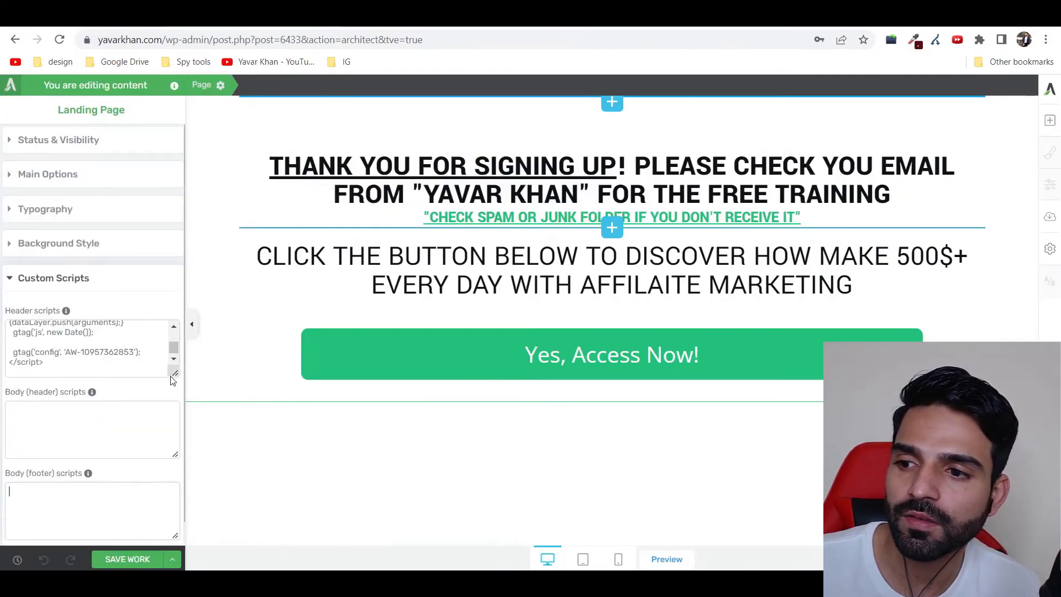
Step: Paste the event snippet below the Google tag in Header scripts and save the page
drag(174, 398, 175, 544)
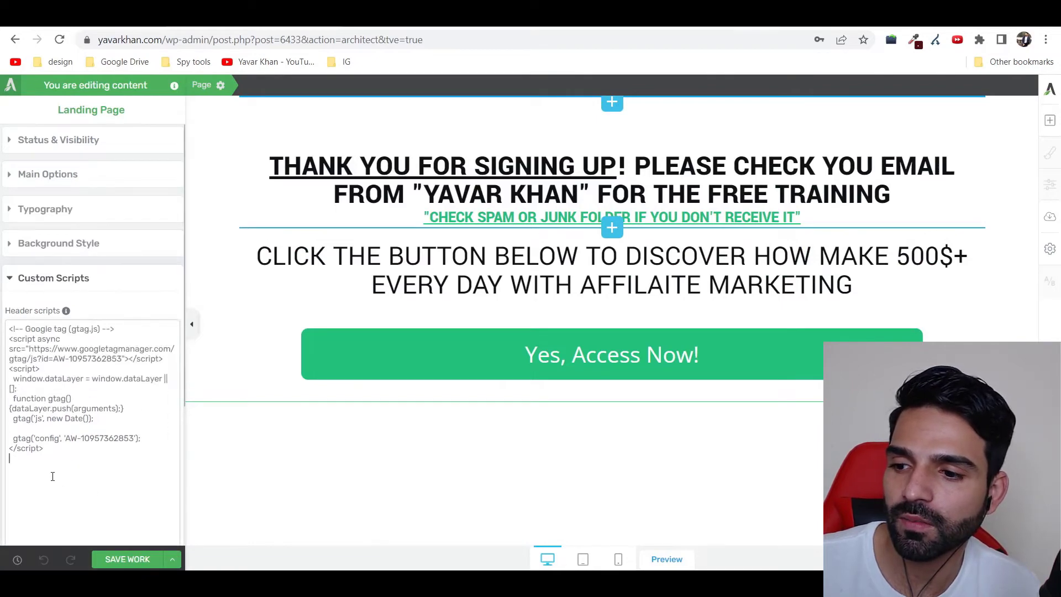
click(67, 478)
key(ctrl+v)
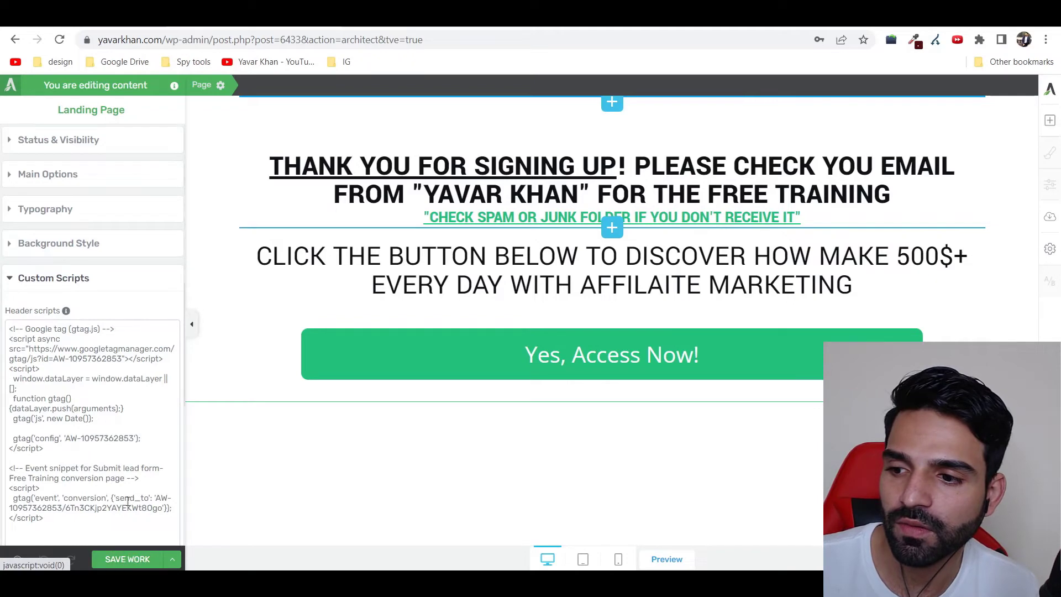
click(129, 558)
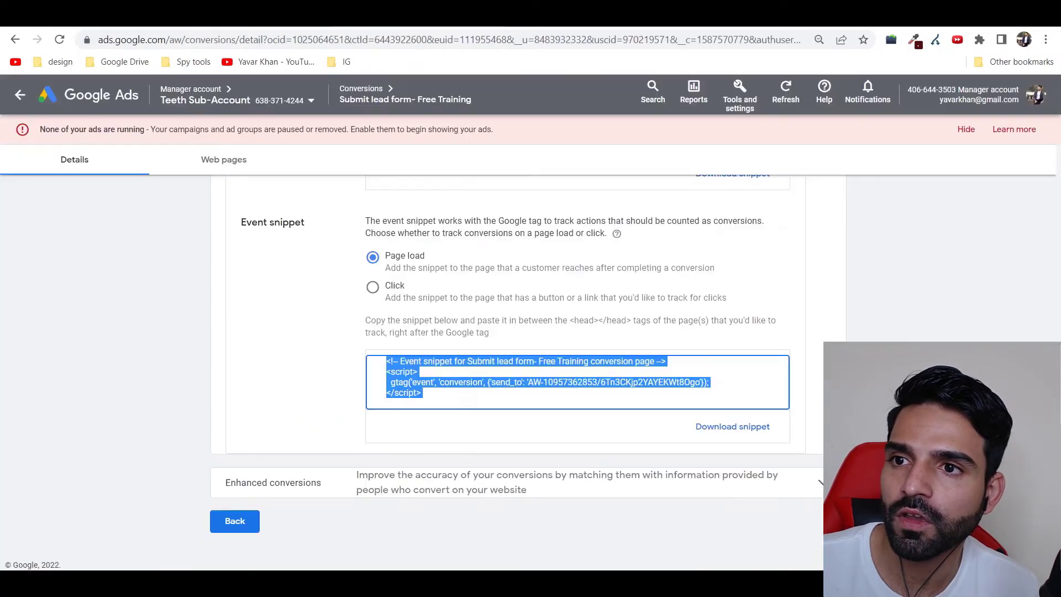
Step: Leave the Free Training tag setup and return to the Conversions summary
click(680, 486)
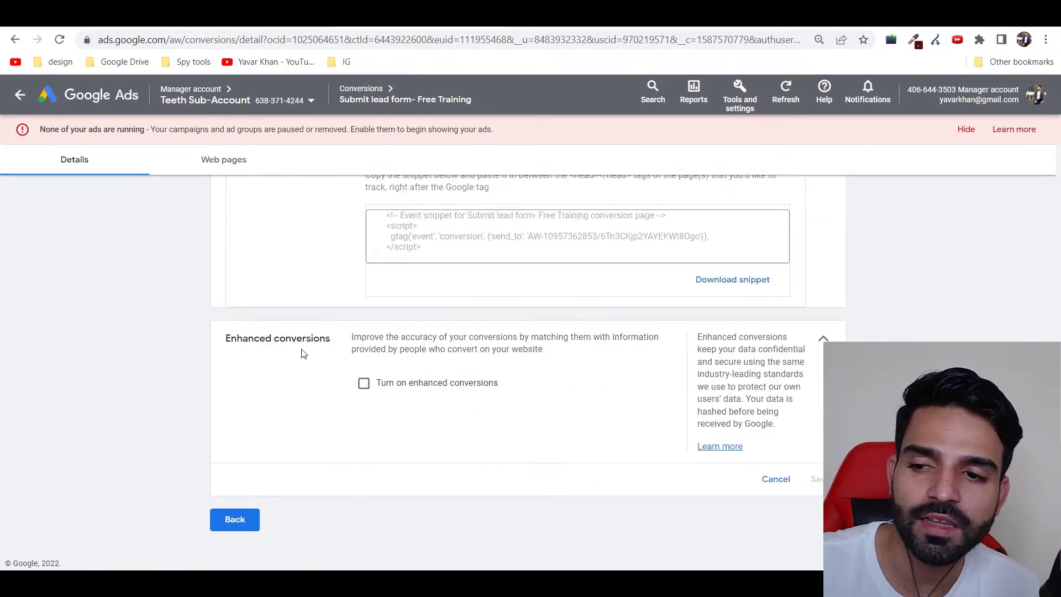
click(236, 522)
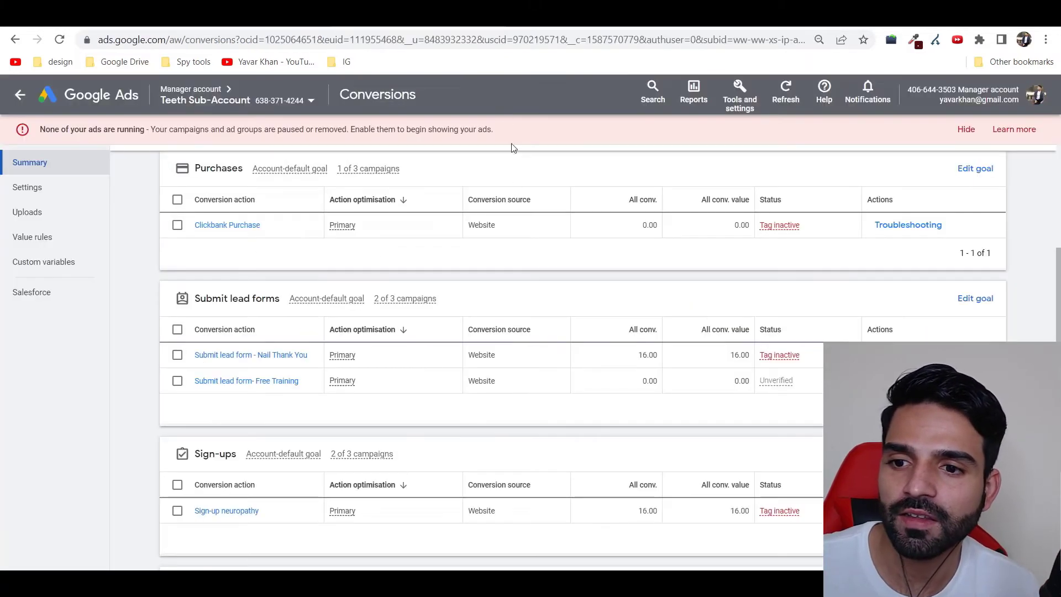
Step: Switch on the Tag Assistant Legacy extension and enable it from its toolbar popup
click(776, 380)
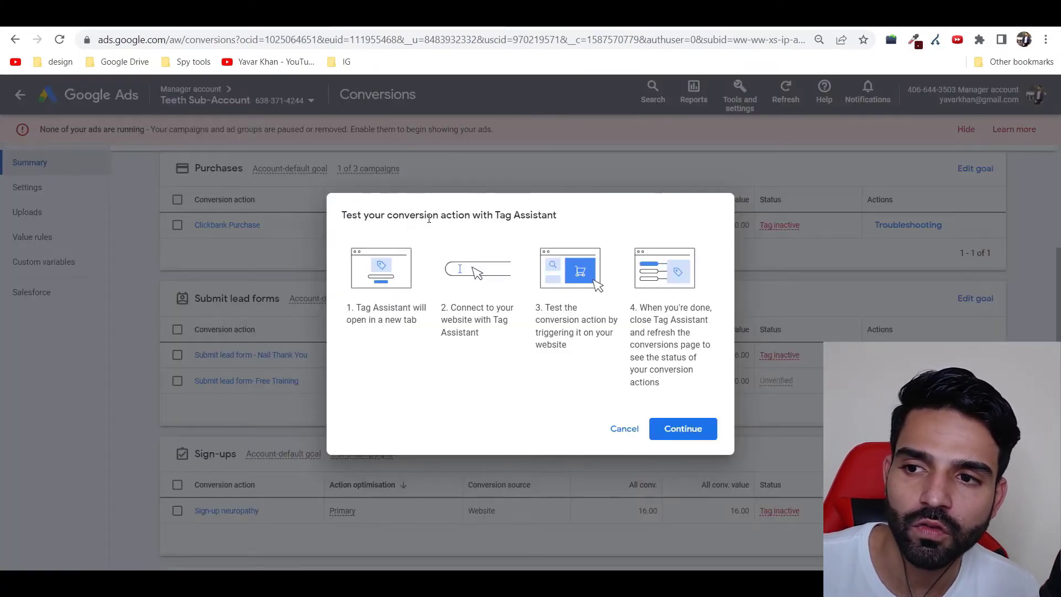
drag(343, 215, 559, 222)
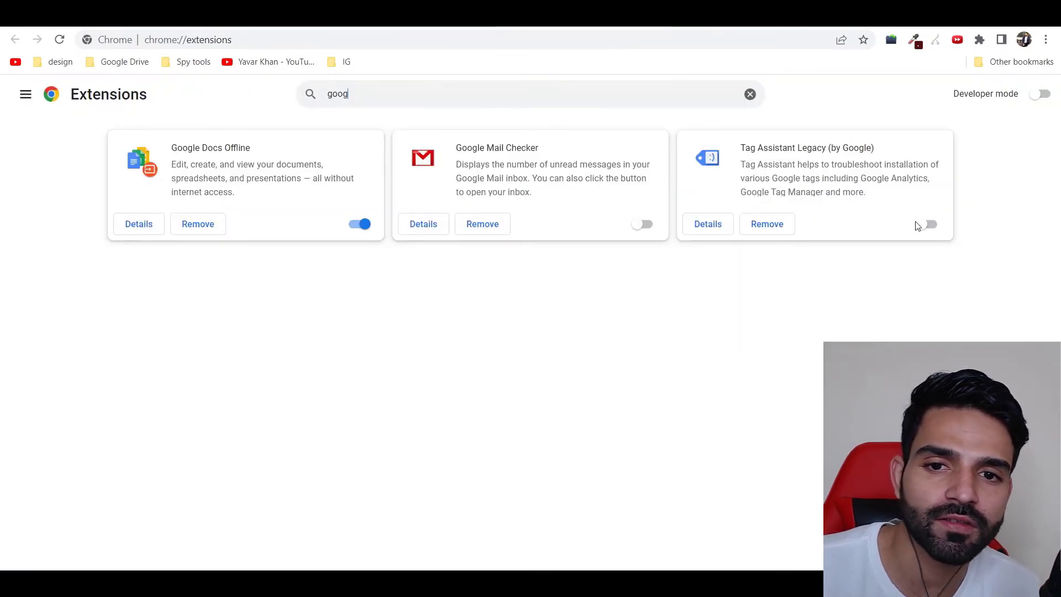
click(929, 224)
click(935, 41)
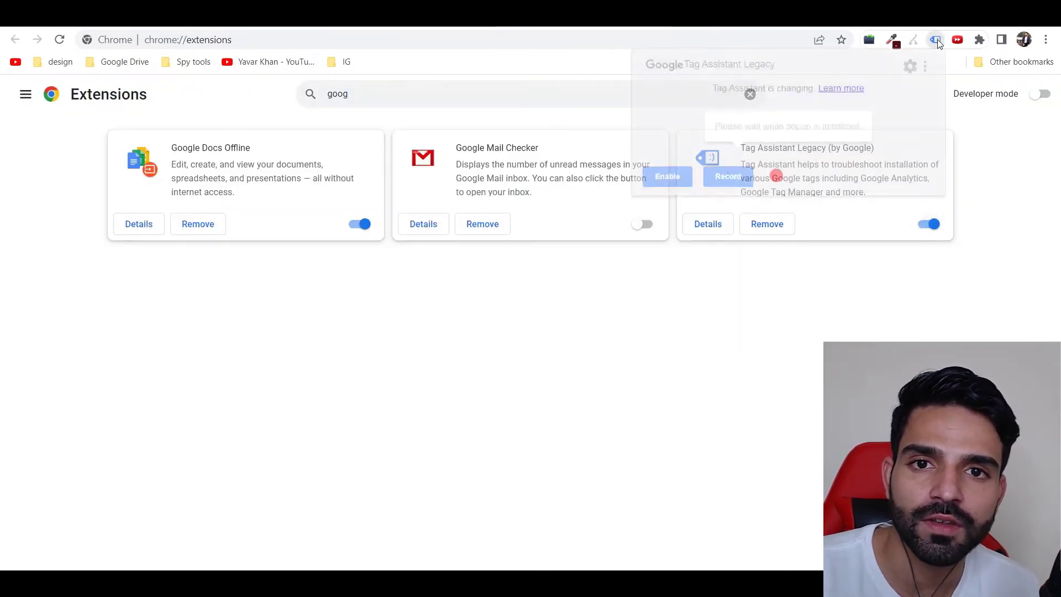
click(668, 176)
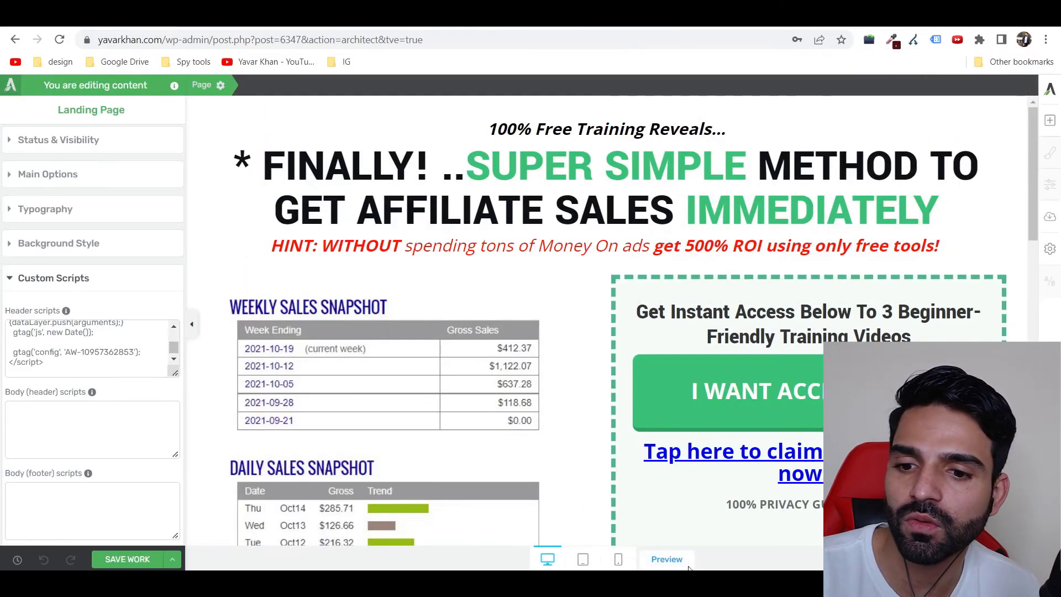
Step: Preview the free training landing page and copy its web address
click(667, 559)
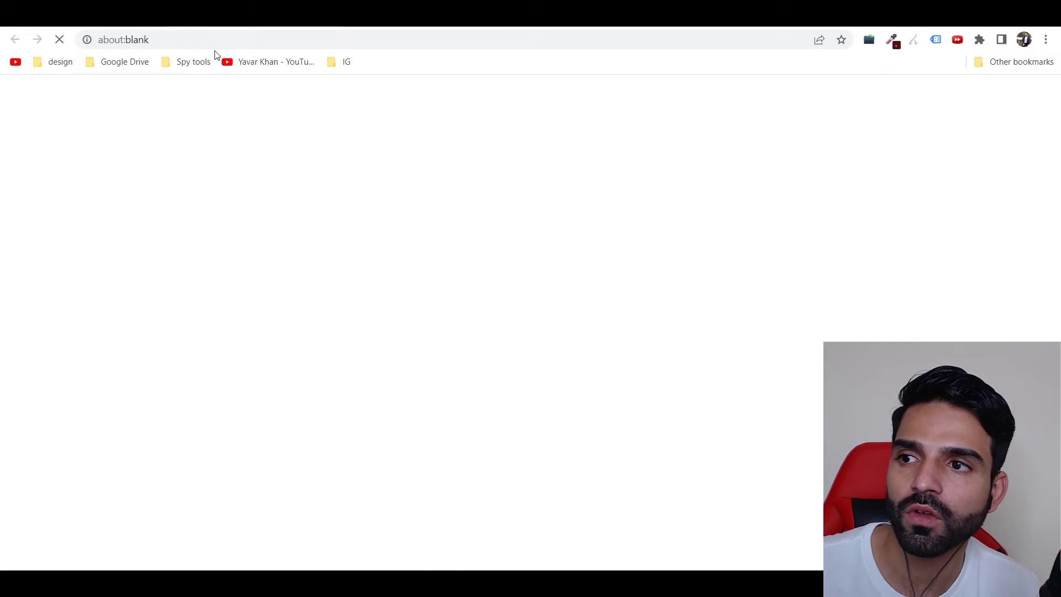
click(266, 40)
key(ctrl+shift+Tab)
key(ctrl+shift+Tab)
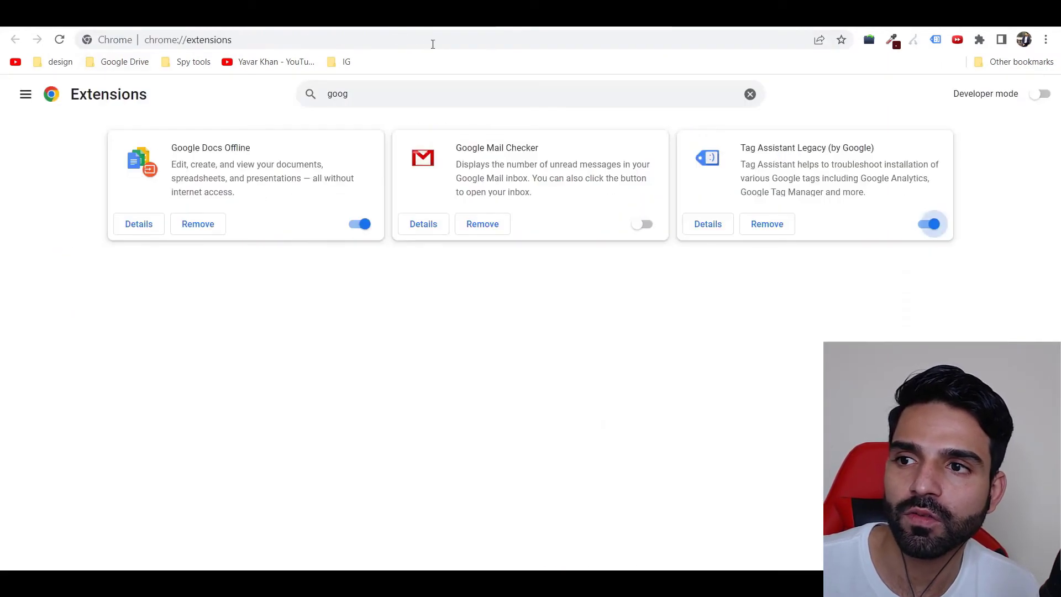
Step: Start a Tag Assistant recording and load the live landing page, showing two detected tags
click(936, 39)
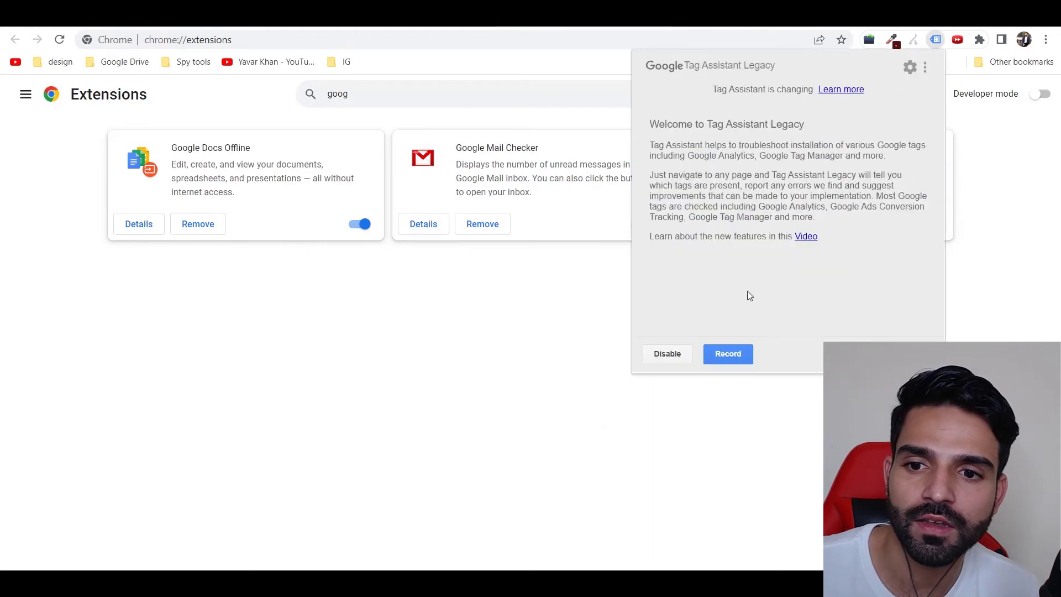
click(727, 356)
click(424, 39)
key(ctrl+v)
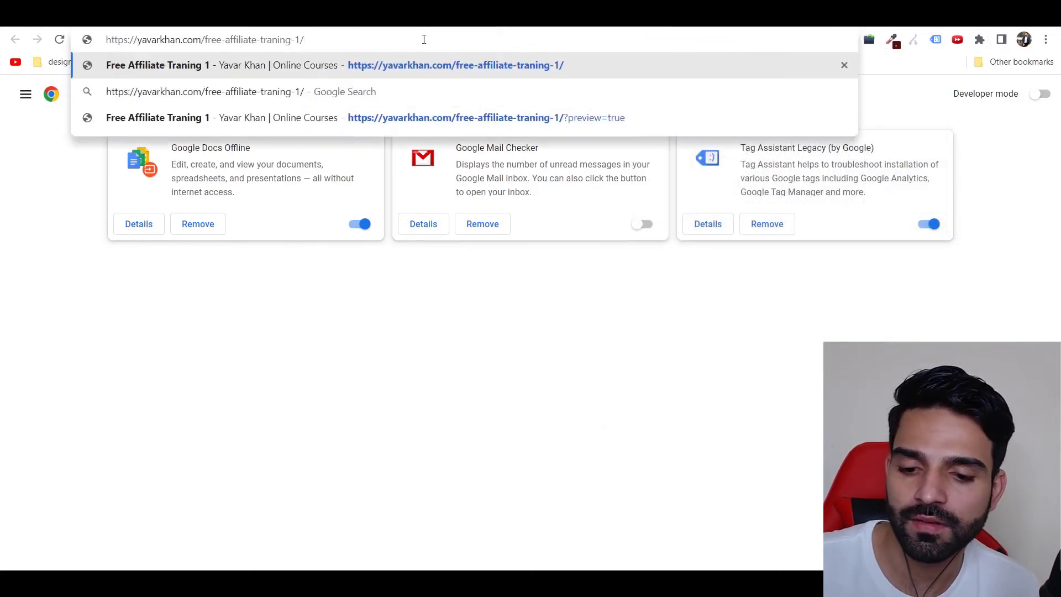
key(Return)
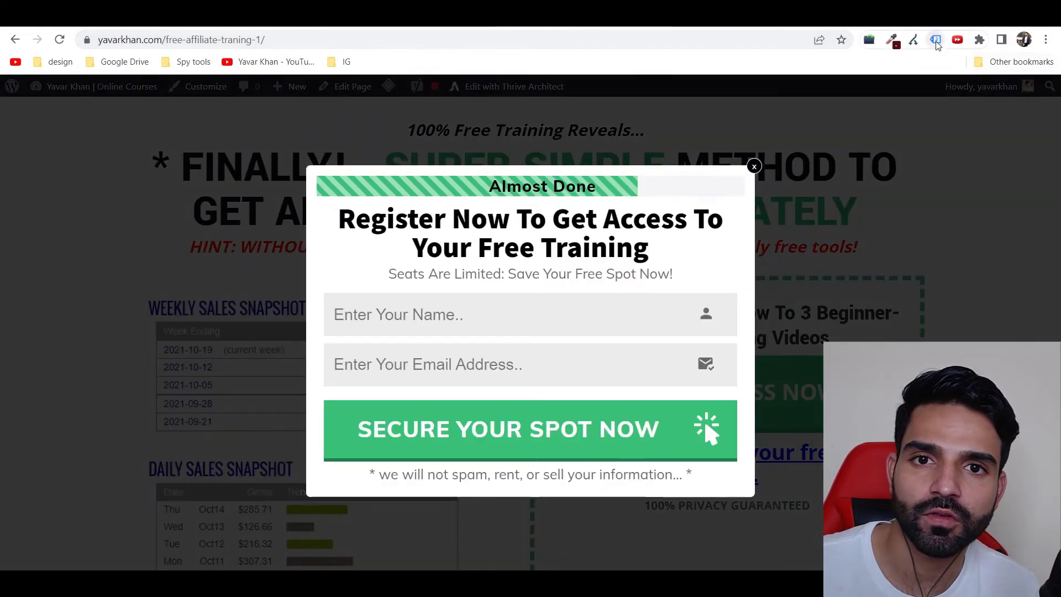
click(936, 40)
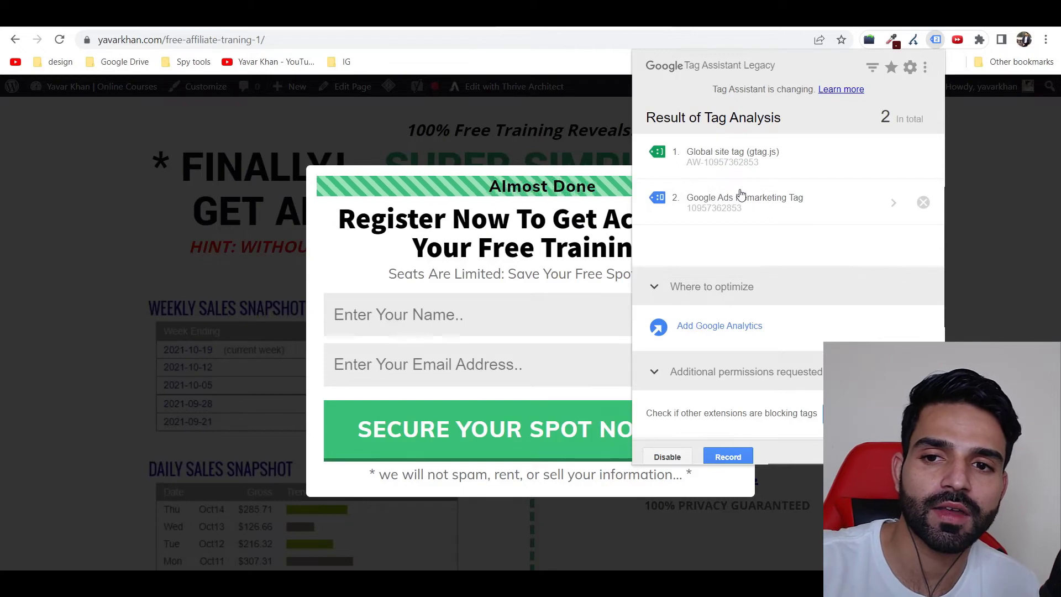
Step: Dismiss the popups and submit the signup form with a test name and e-mail address
click(1004, 230)
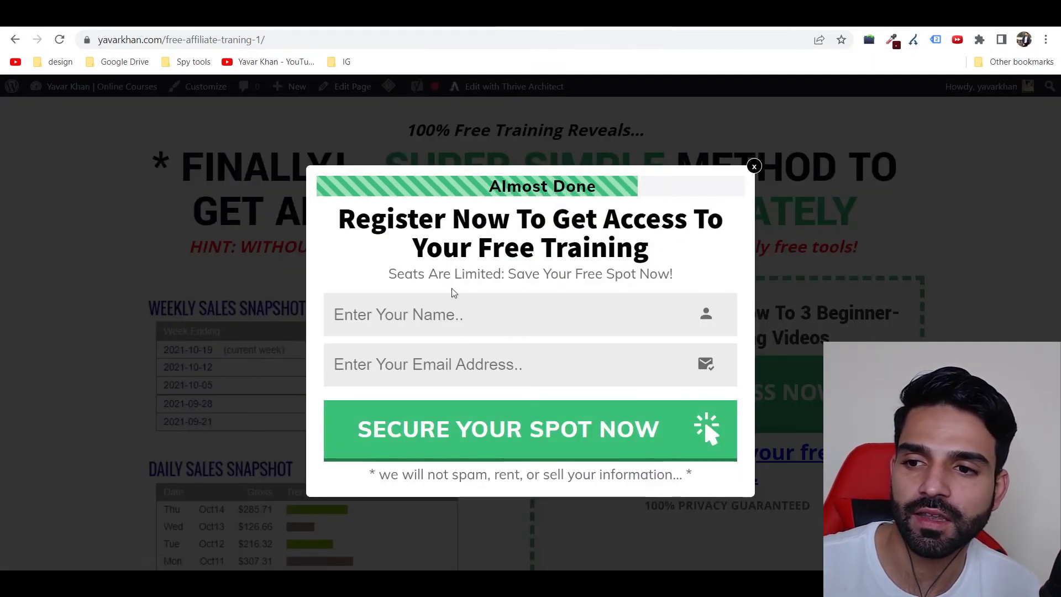
click(457, 320)
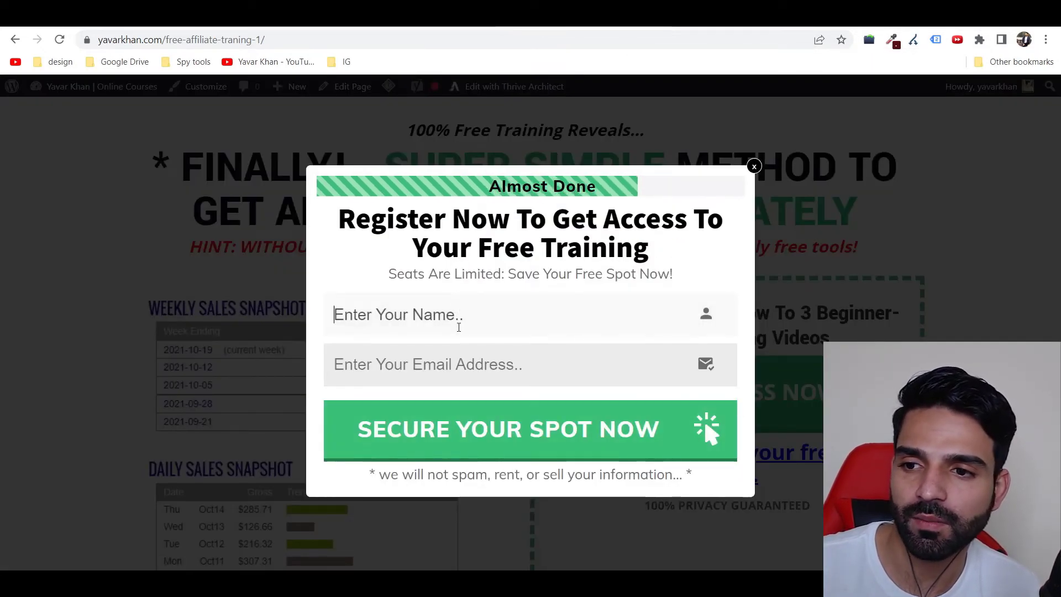
text(yavar)
click(472, 364)
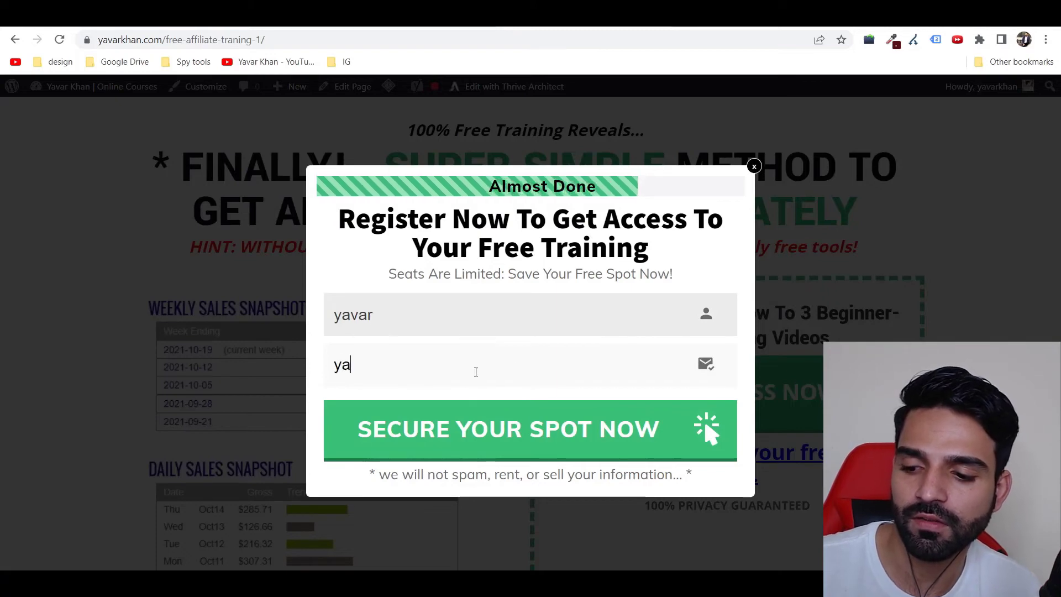
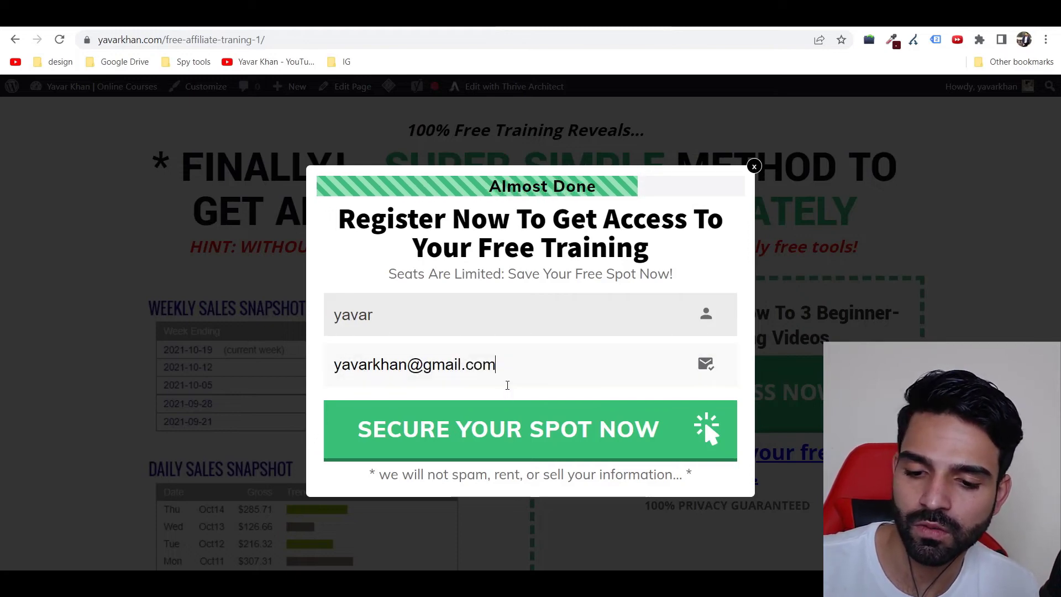
key(Return)
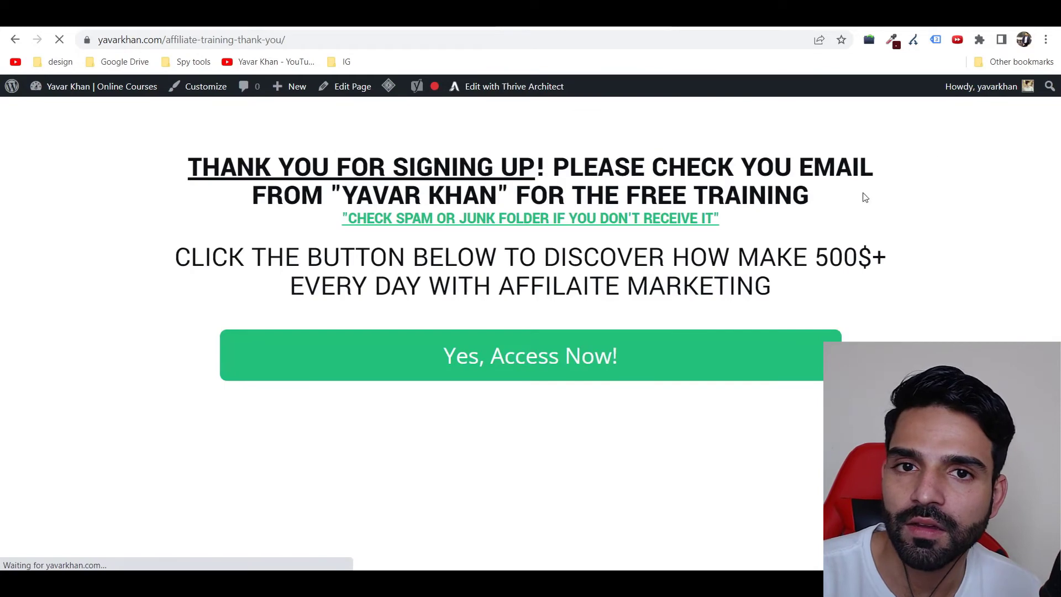
Step: Verify Google Ads Conversion Tracking fired on the thank-you page, check its conversion ID, and return to Google Ads
click(936, 40)
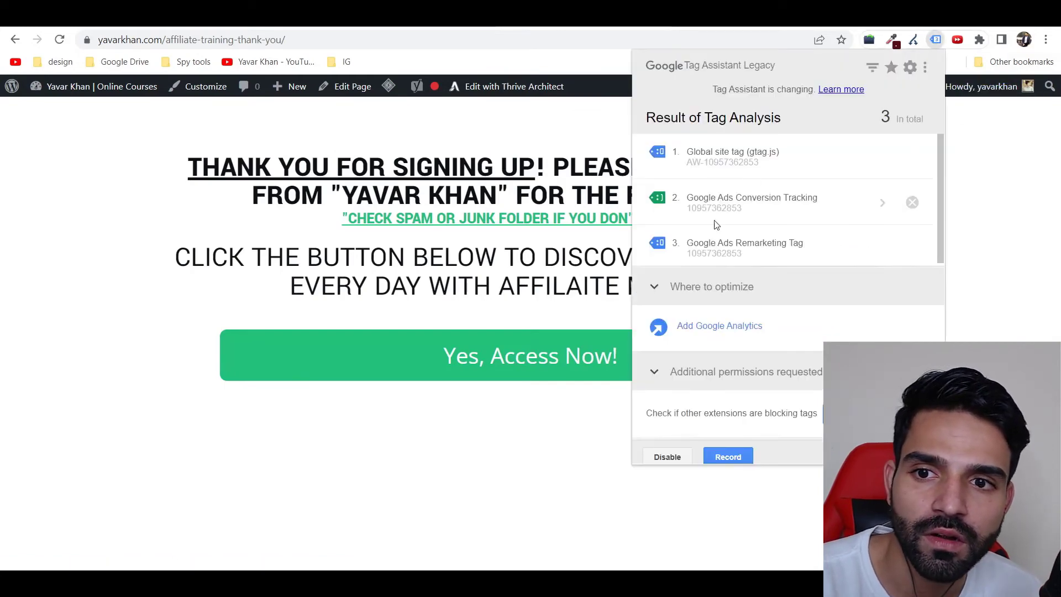
click(798, 214)
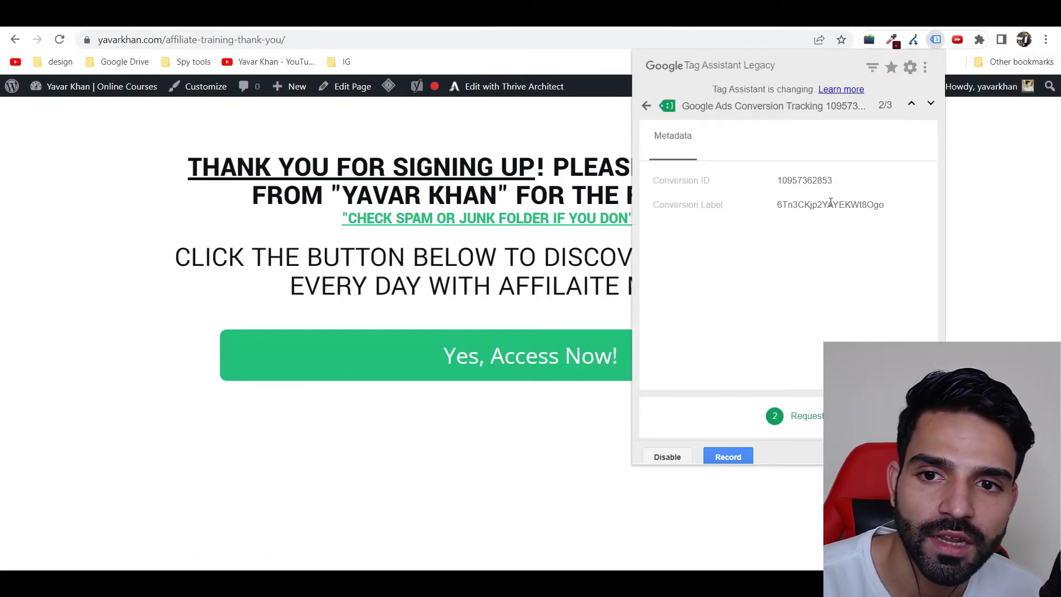
drag(777, 182, 847, 181)
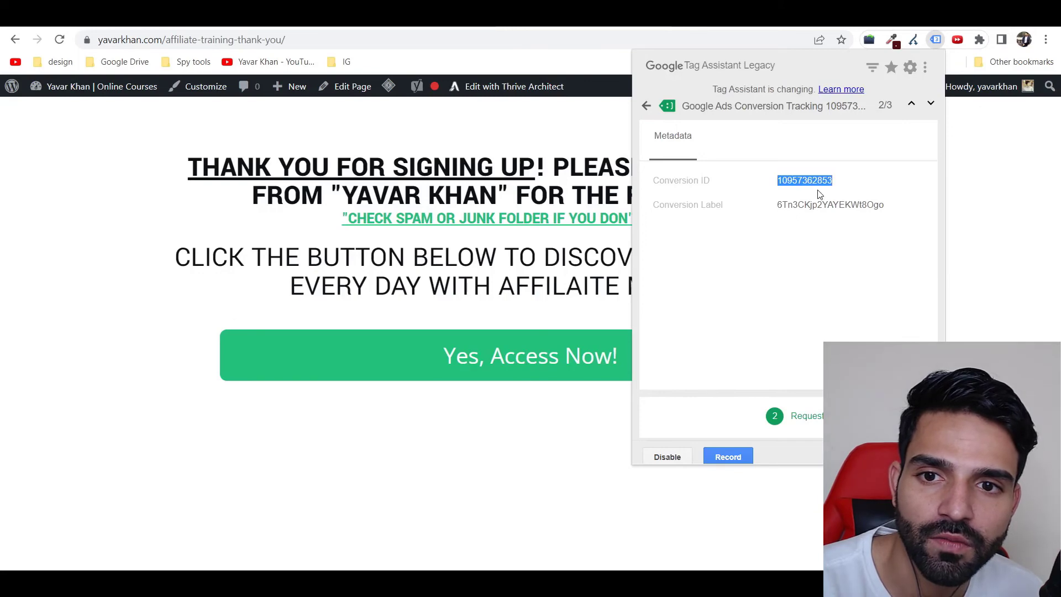
click(485, 17)
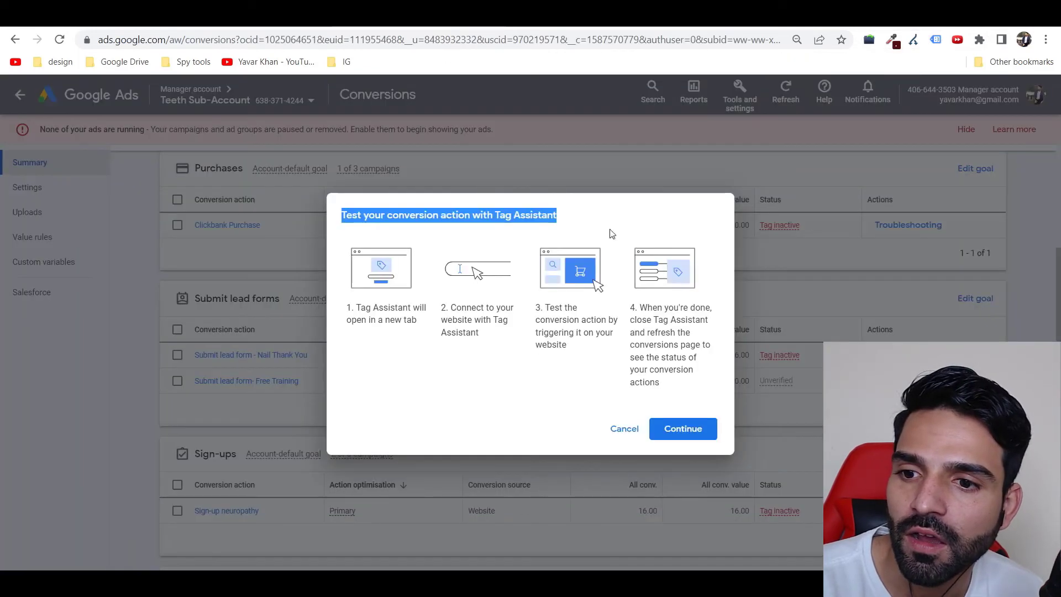
Step: Open the Submit lead form- Free Training conversion and choose to install the tag yourself
click(624, 430)
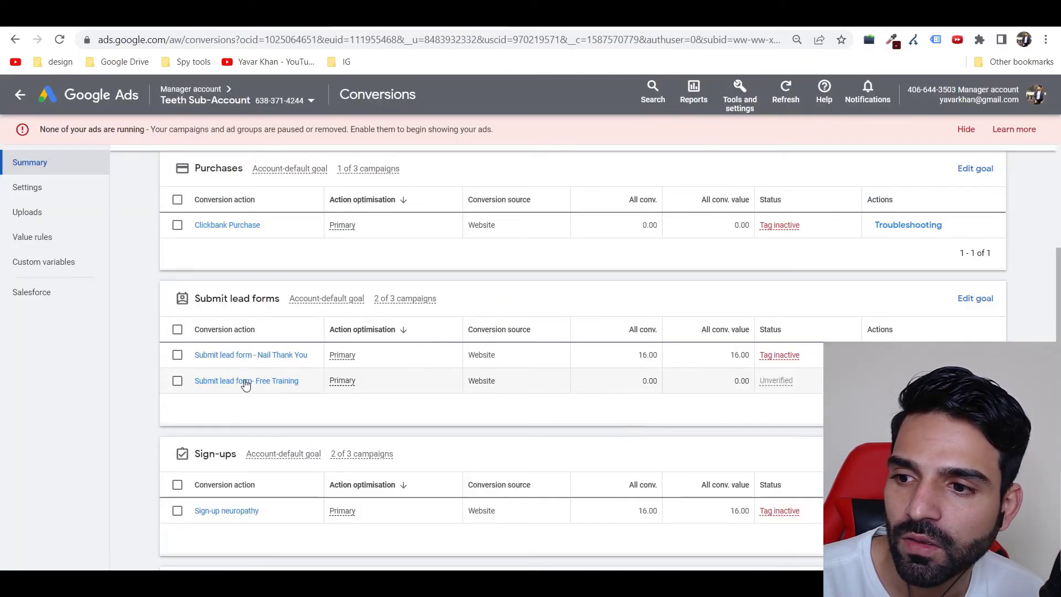
click(246, 382)
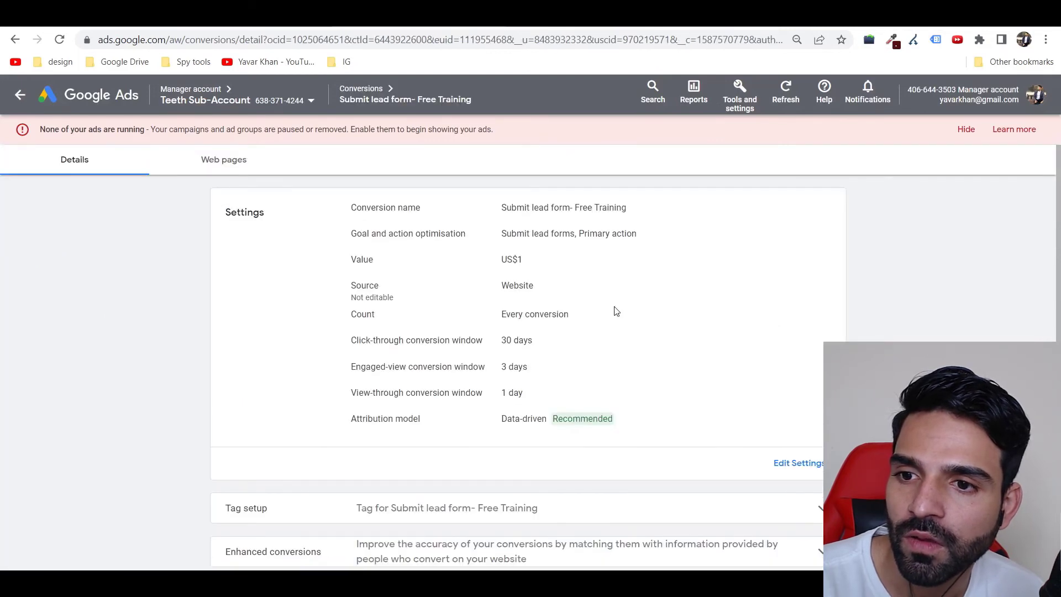
scroll(617, 312, down, 2)
click(422, 427)
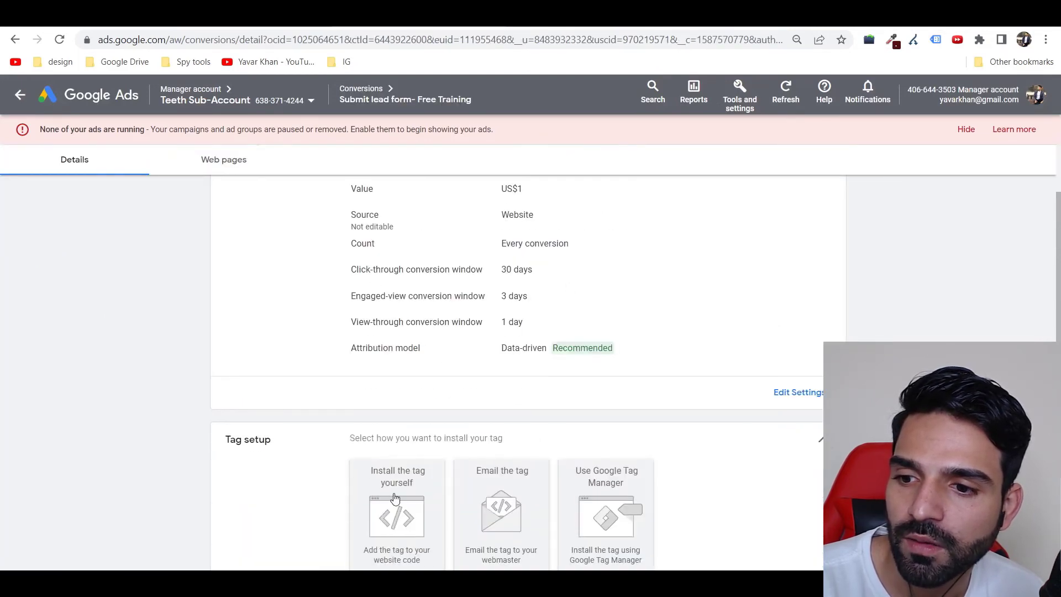
click(384, 472)
Step: Select the entire Google tag snippet code
scroll(426, 431, down, 3)
scroll(442, 418, down, 8)
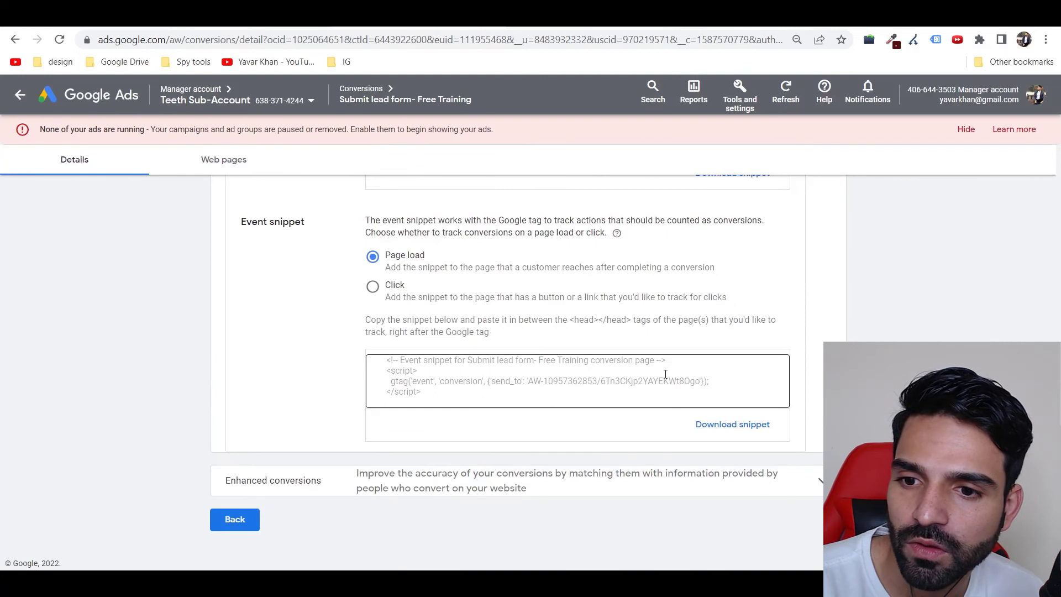
scroll(521, 392, up, 3)
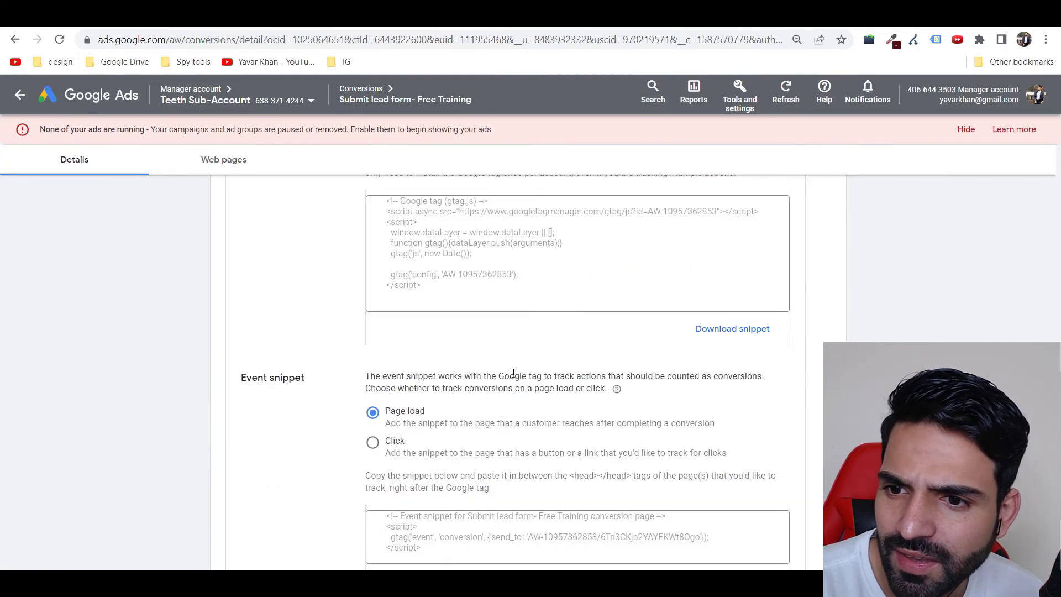
triple_click(490, 273)
drag(490, 273, 516, 275)
key(ctrl+a)
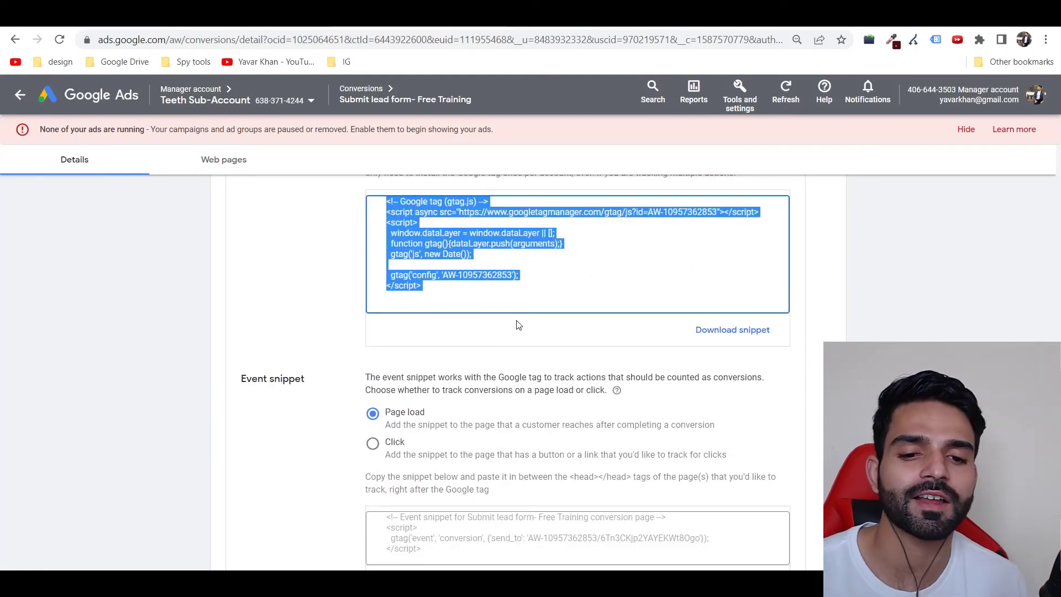